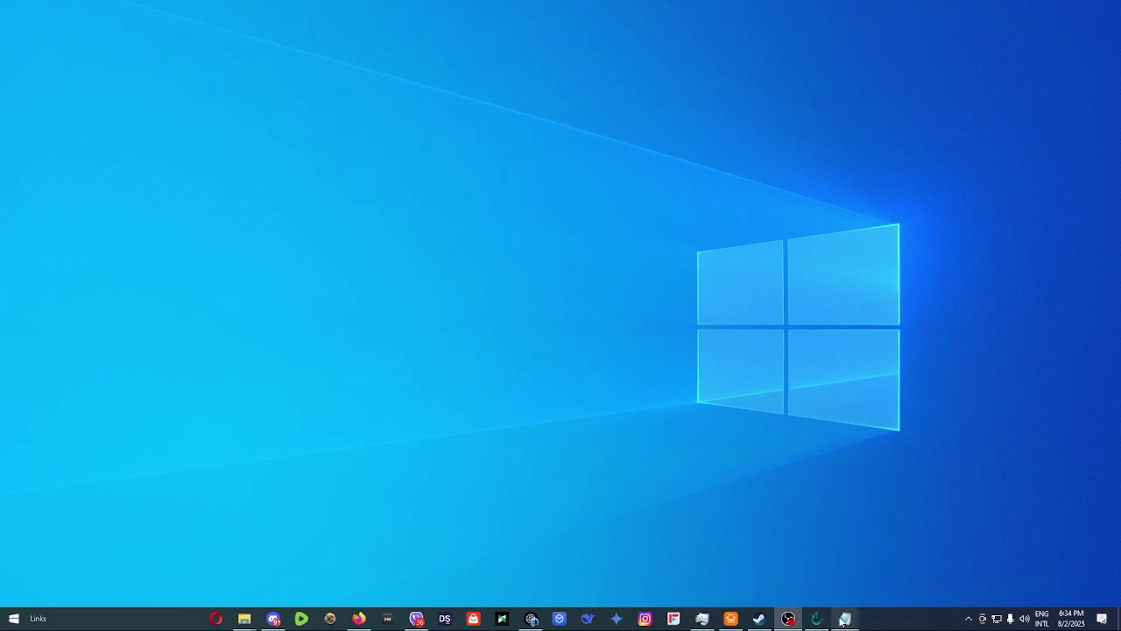
# Open the Reload-Backend-main folder in File Explorer and go into its CloudStorage subfolder
pyautogui.moveTo(843, 620)
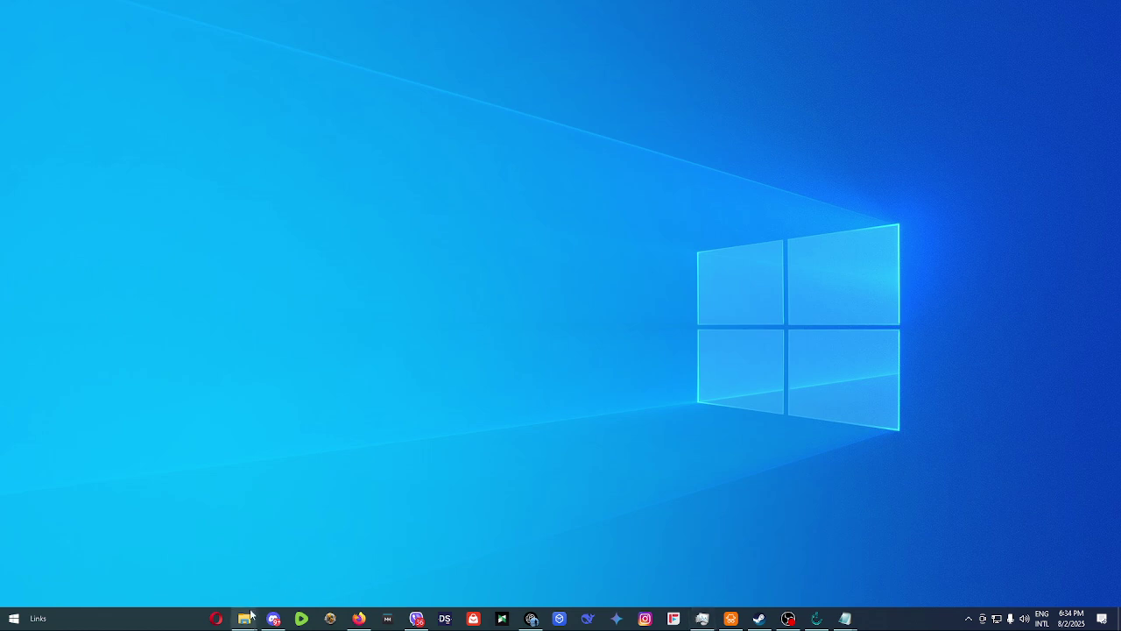
pyautogui.moveTo(244, 619)
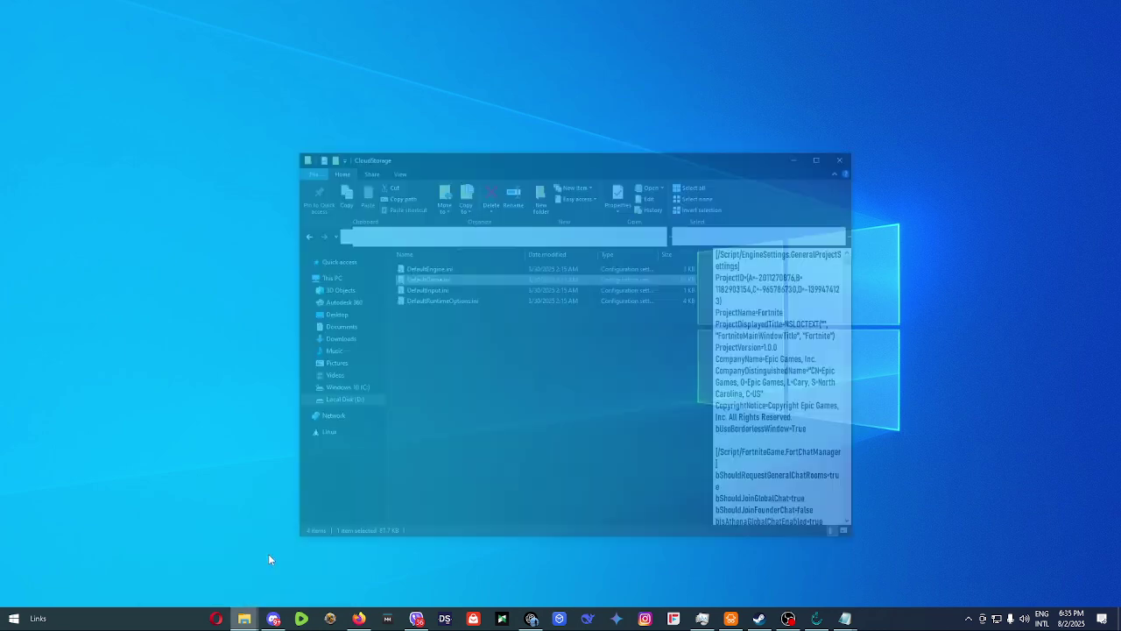
pyautogui.click(268, 556)
pyautogui.click(586, 162)
pyautogui.moveTo(575, 77); pyautogui.dragTo(550, 64)
pyautogui.click(639, 167)
pyautogui.click(537, 291)
pyautogui.doubleClick(537, 291)
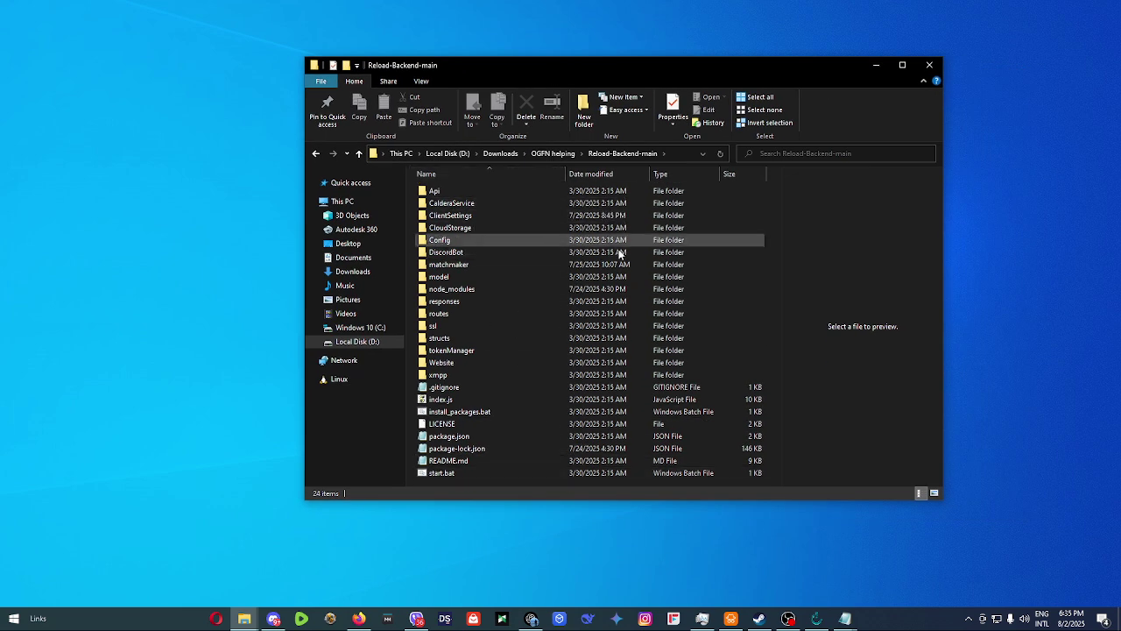
pyautogui.doubleClick(487, 226)
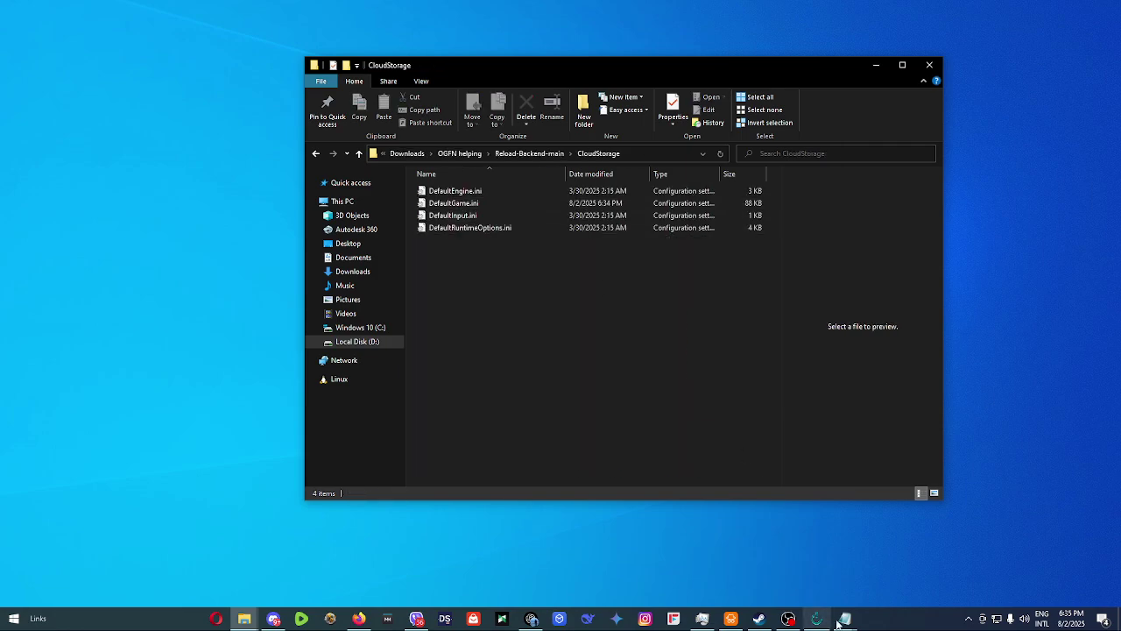
# Open DefaultGame.ini in a maximized Notepad window and go to the FortGameInstance section
pyautogui.click(979, 560)
pyautogui.press('super+Down')
pyautogui.press('super+Down')
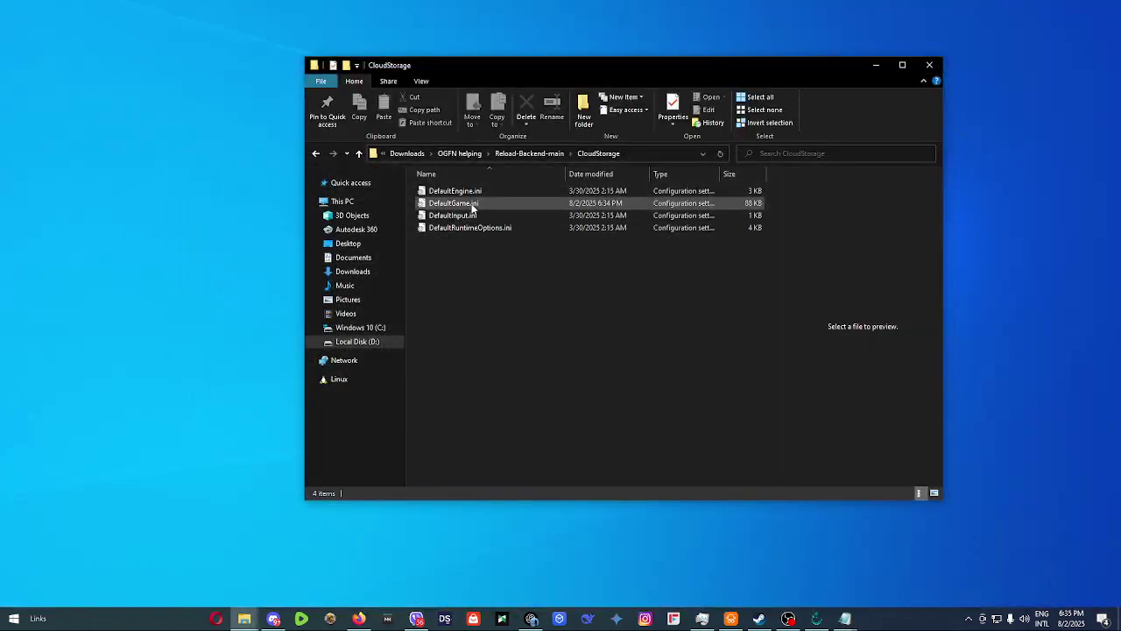
pyautogui.doubleClick(472, 204)
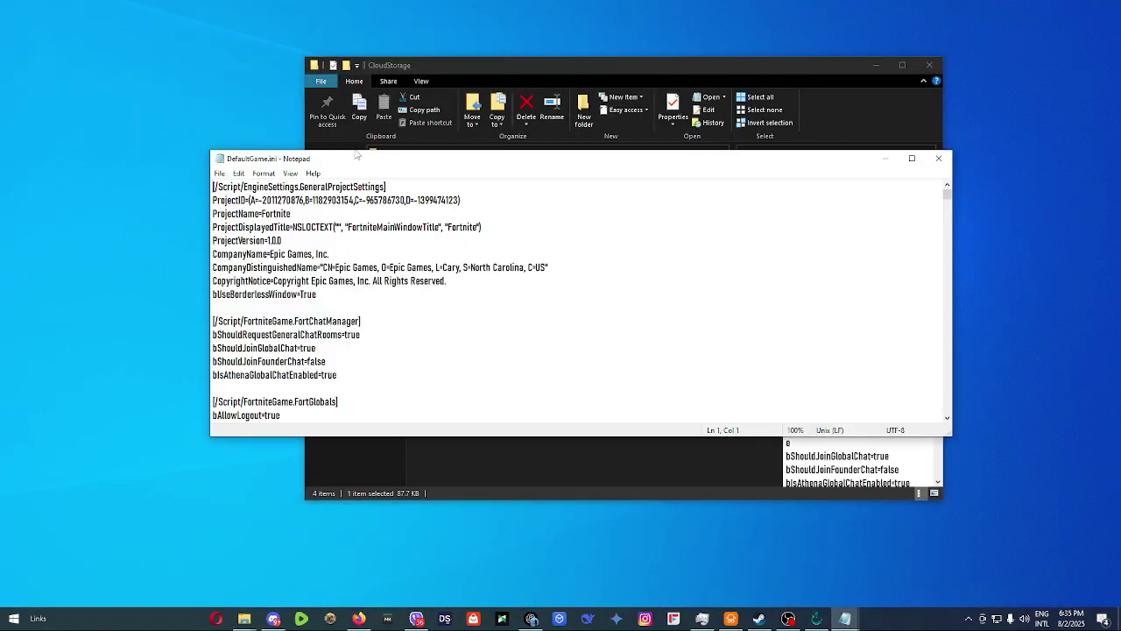
pyautogui.moveTo(244, 168); pyautogui.dragTo(252, 4)
pyautogui.scroll(-15, 561, 315)
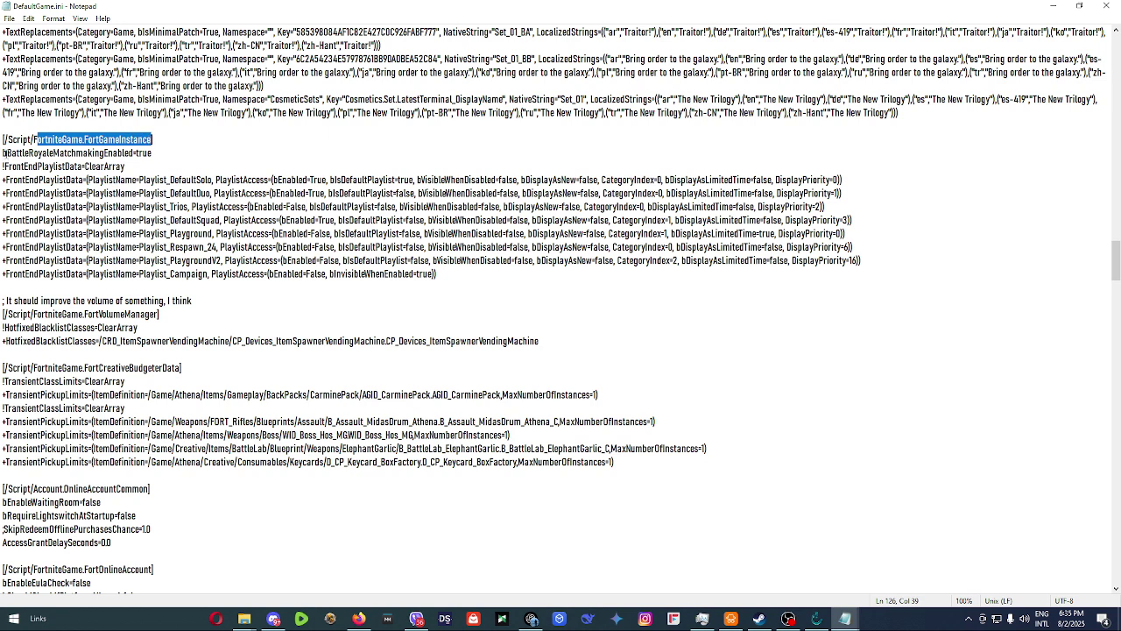
# Enlarge the text of DefaultGame.ini to 130% and return to the FrontEndPlaylistData lines under FortGameInstance
pyautogui.moveTo(1, 180); pyautogui.dragTo(467, 279)
pyautogui.click(444, 274)
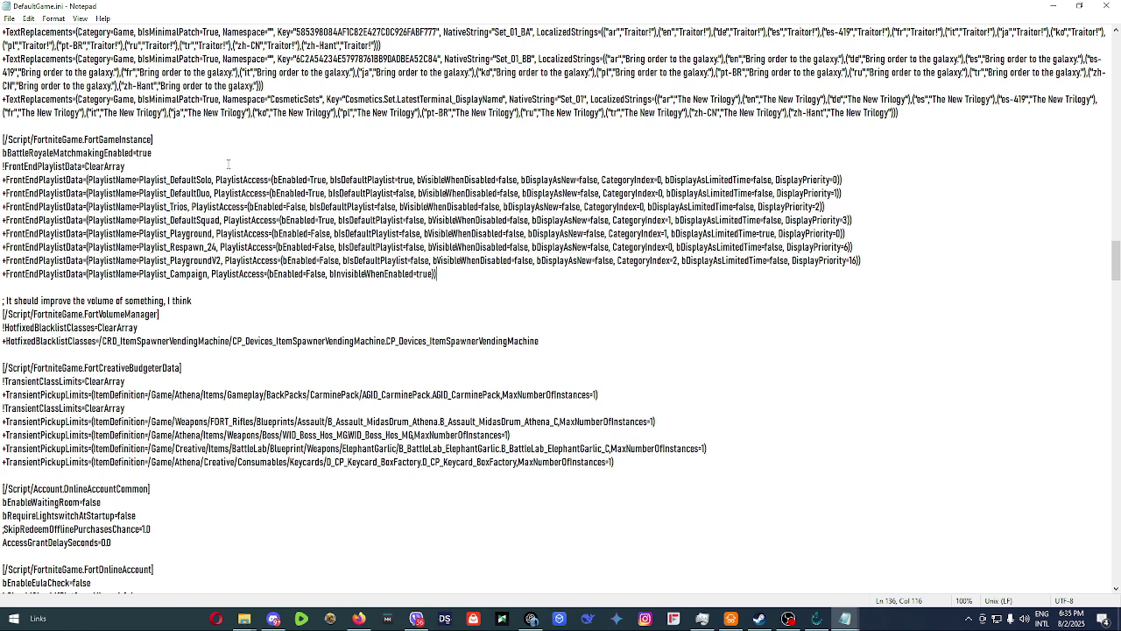
pyautogui.scroll(10, 228, 164)
pyautogui.click(153, 254)
pyautogui.hotkey('ctrl', '+')
pyautogui.hotkey('ctrl', '+')
pyautogui.hotkey('ctrl', '+')
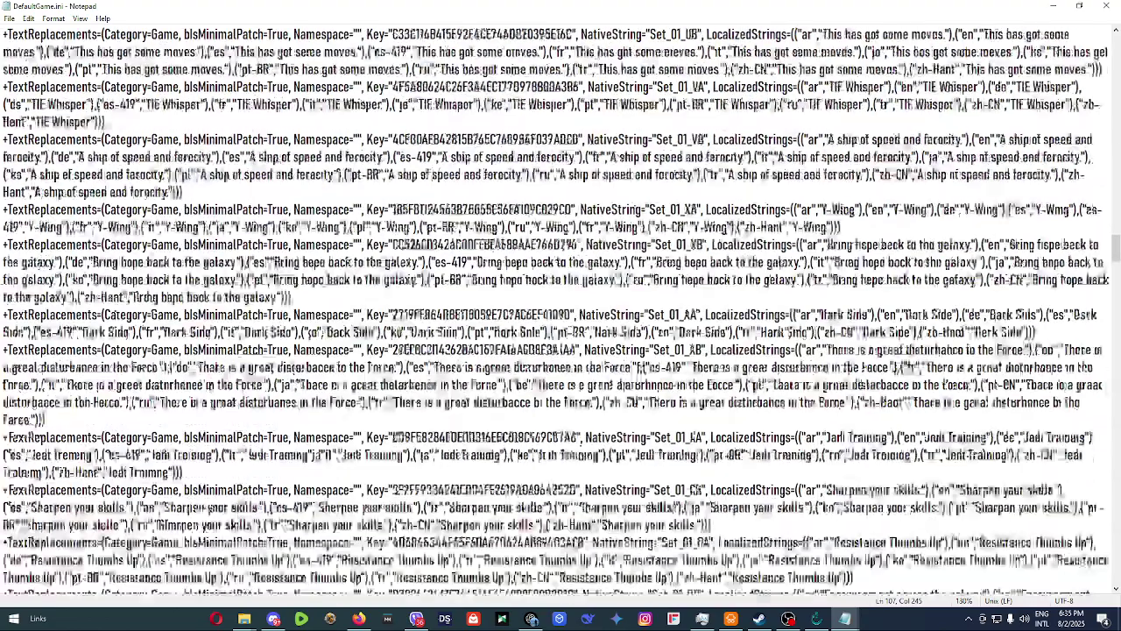
pyautogui.scroll(-15, 561, 306)
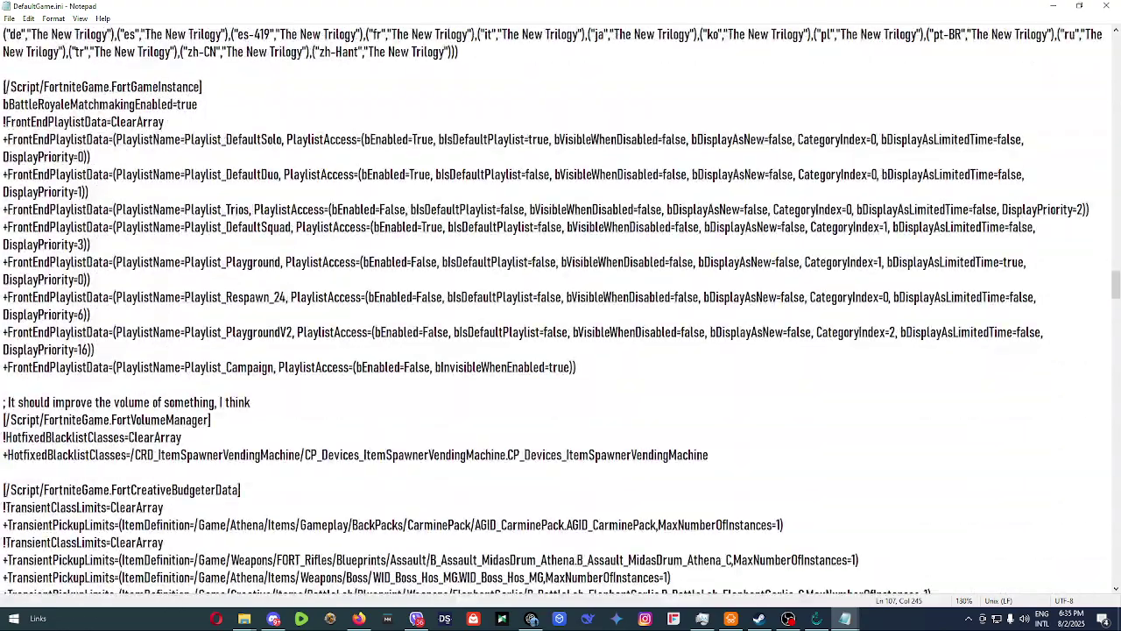
# Examine the FrontEndPlaylistData entries and the bEnabled, bIsDefaultPlaylist and bVisibleWhenDisabled settings of Playlist_DefaultSolo
pyautogui.moveTo(4, 139); pyautogui.dragTo(632, 360)
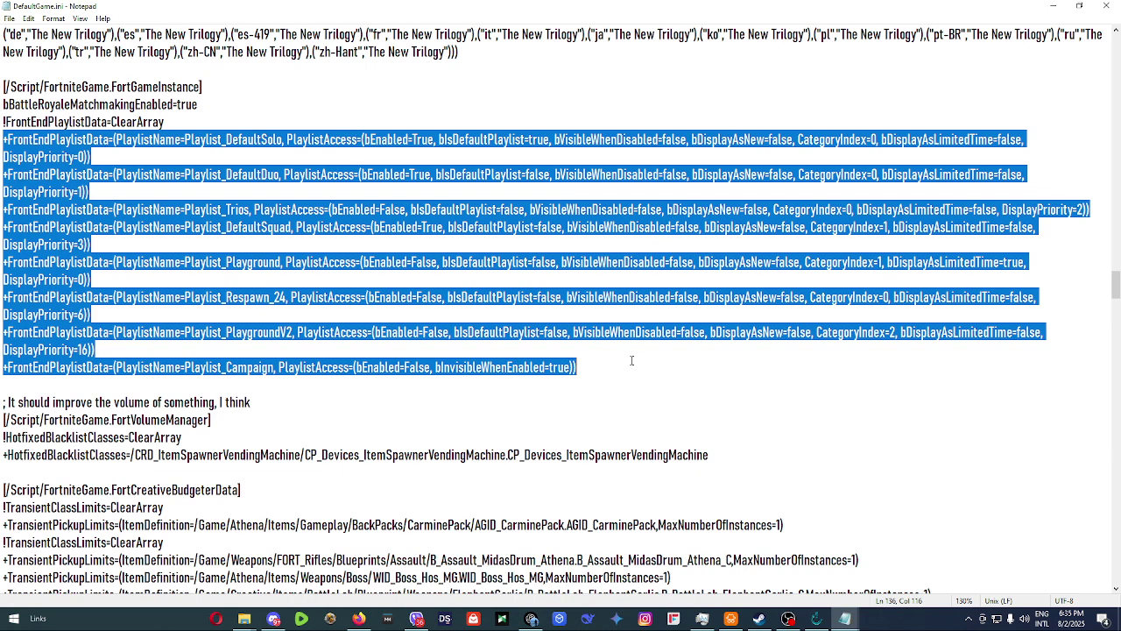
pyautogui.click(371, 211)
pyautogui.moveTo(3, 139); pyautogui.dragTo(114, 158)
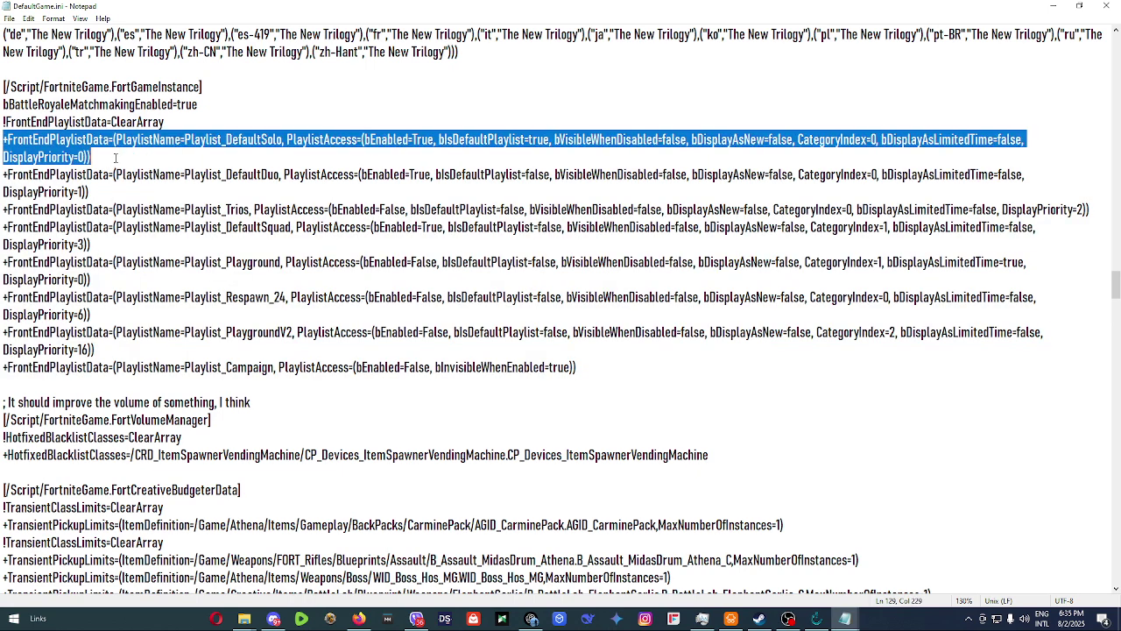
pyautogui.click(331, 210)
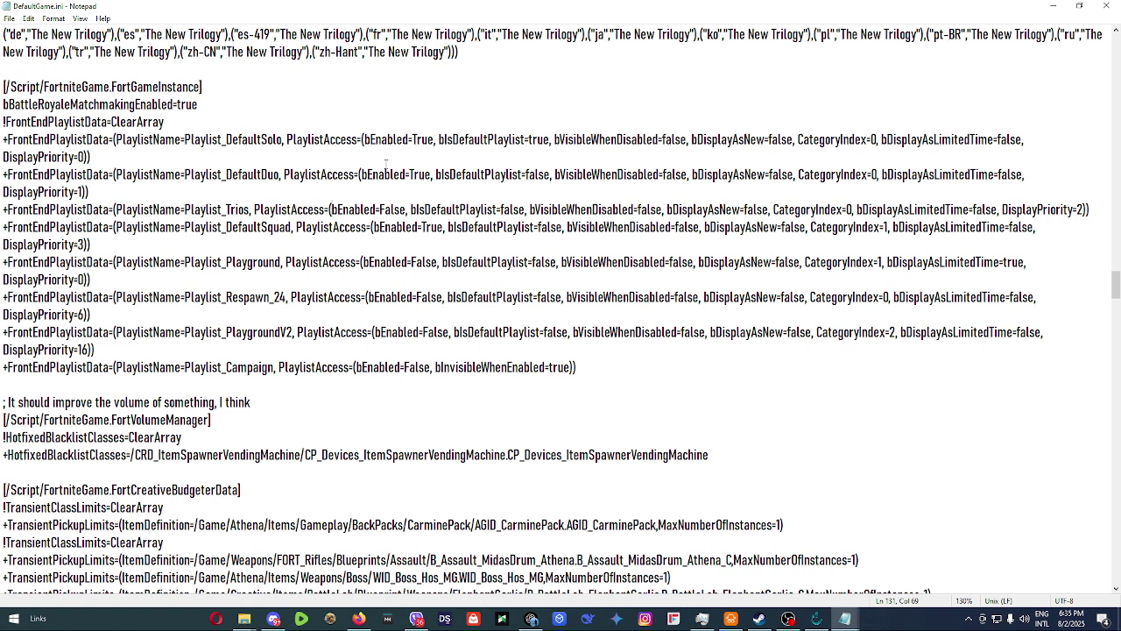
pyautogui.doubleClick(368, 142)
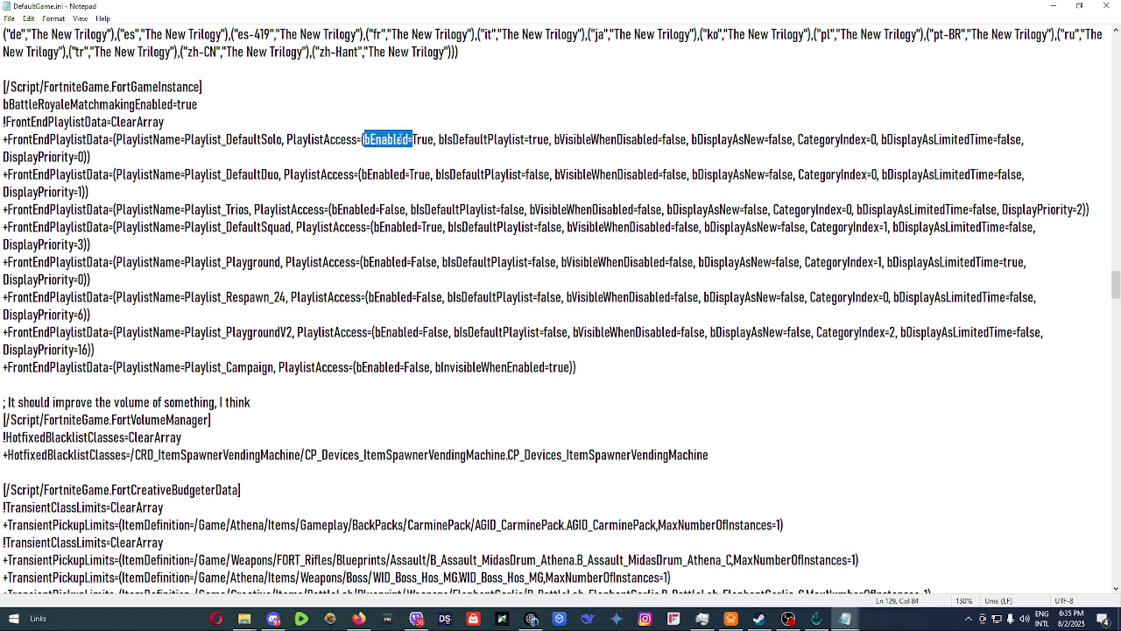
pyautogui.click(366, 142)
pyautogui.moveTo(364, 142); pyautogui.dragTo(422, 142)
pyautogui.moveTo(438, 142); pyautogui.dragTo(544, 142)
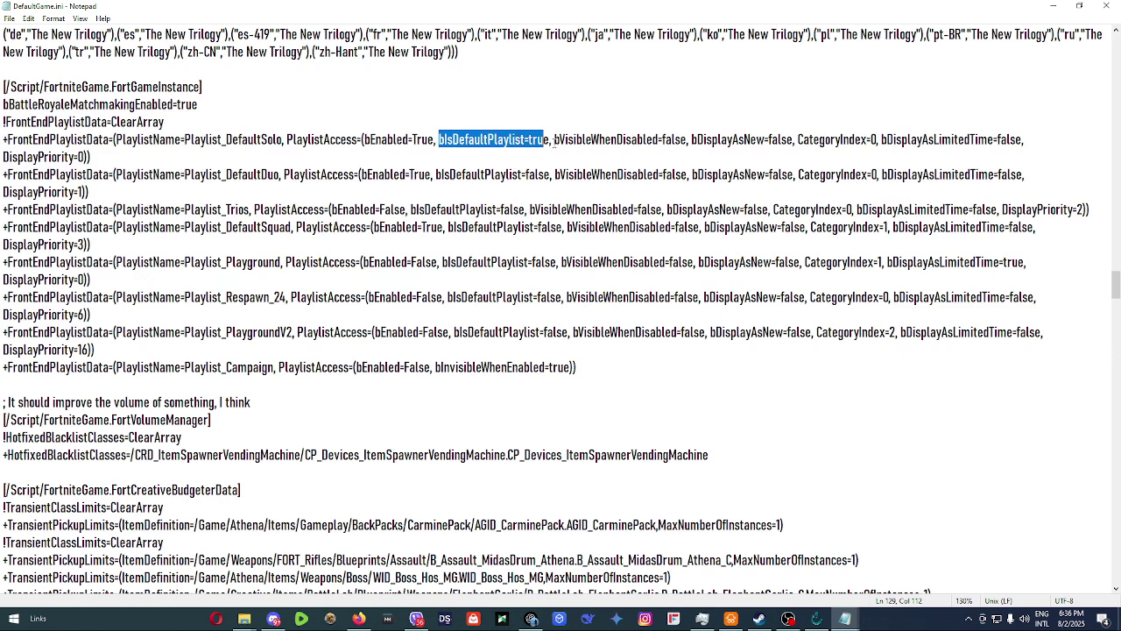
pyautogui.moveTo(555, 142); pyautogui.dragTo(659, 140)
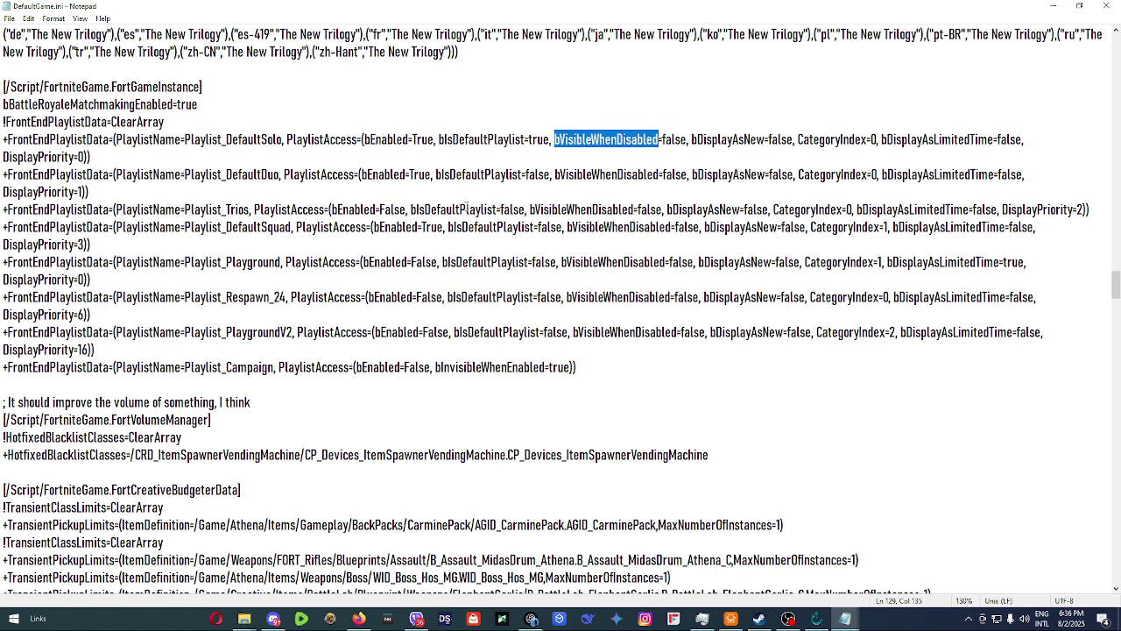
# Set bVisibleWhenDisabled to true for Playlist_Trios and save the file
pyautogui.moveTo(141, 210); pyautogui.dragTo(2, 210)
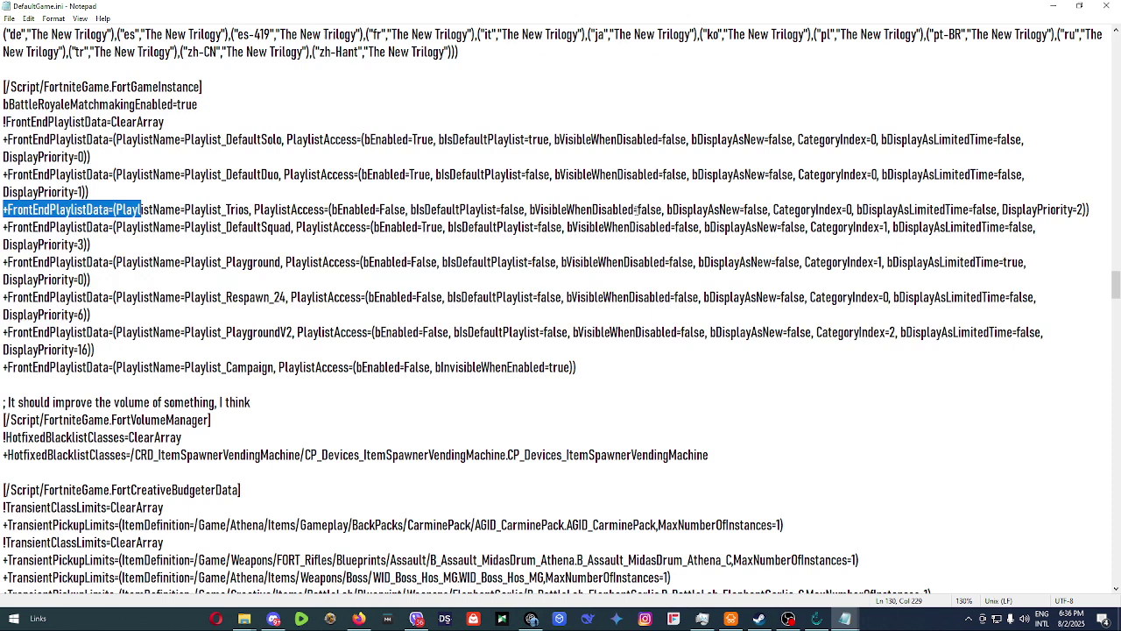
pyautogui.click(639, 211)
pyautogui.moveTo(637, 210); pyautogui.dragTo(663, 210)
pyautogui.write('true')
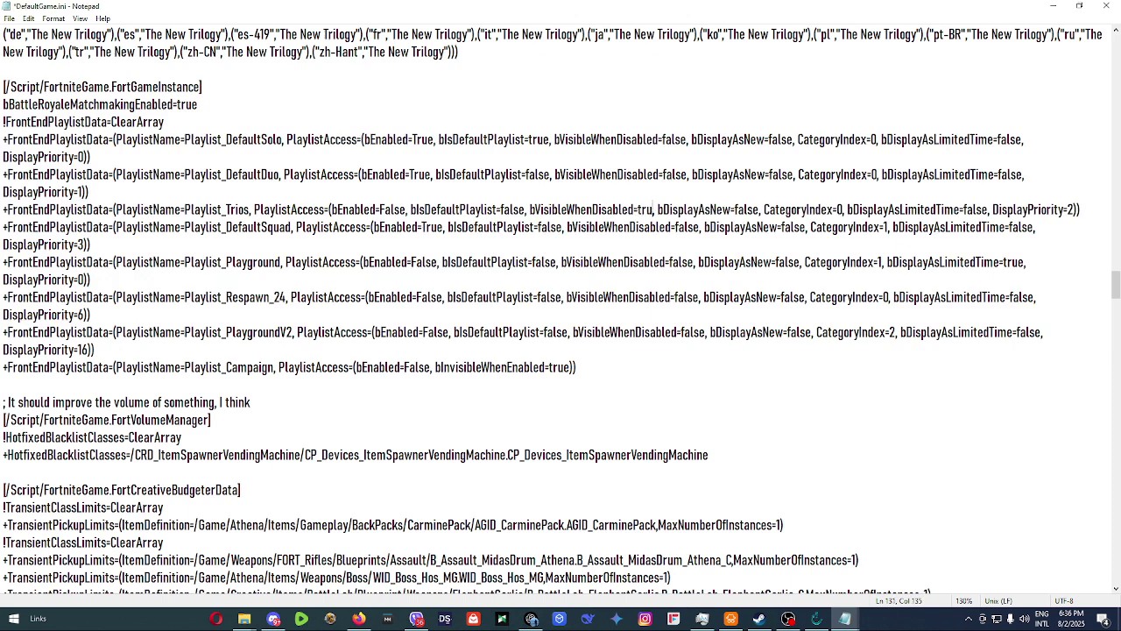
pyautogui.hotkey('ctrl', 's')
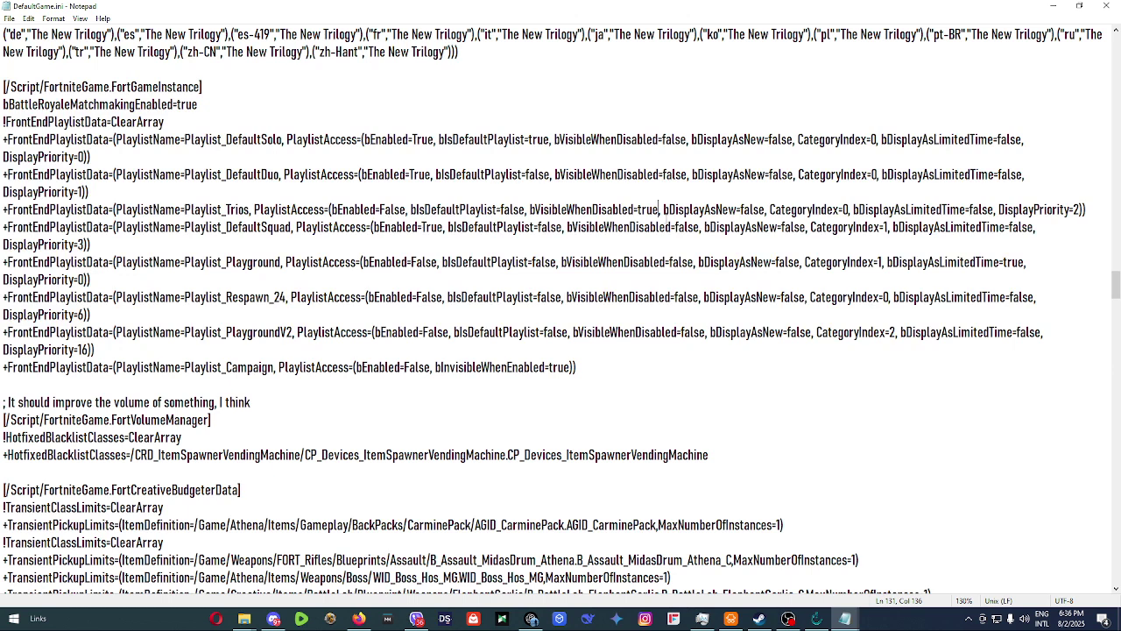
# Set bDisplayAsNew to true for Playlist_DefaultSquad
pyautogui.moveTo(663, 209); pyautogui.dragTo(764, 209)
pyautogui.click(743, 209)
pyautogui.moveTo(780, 227); pyautogui.dragTo(806, 227)
pyautogui.write('true')
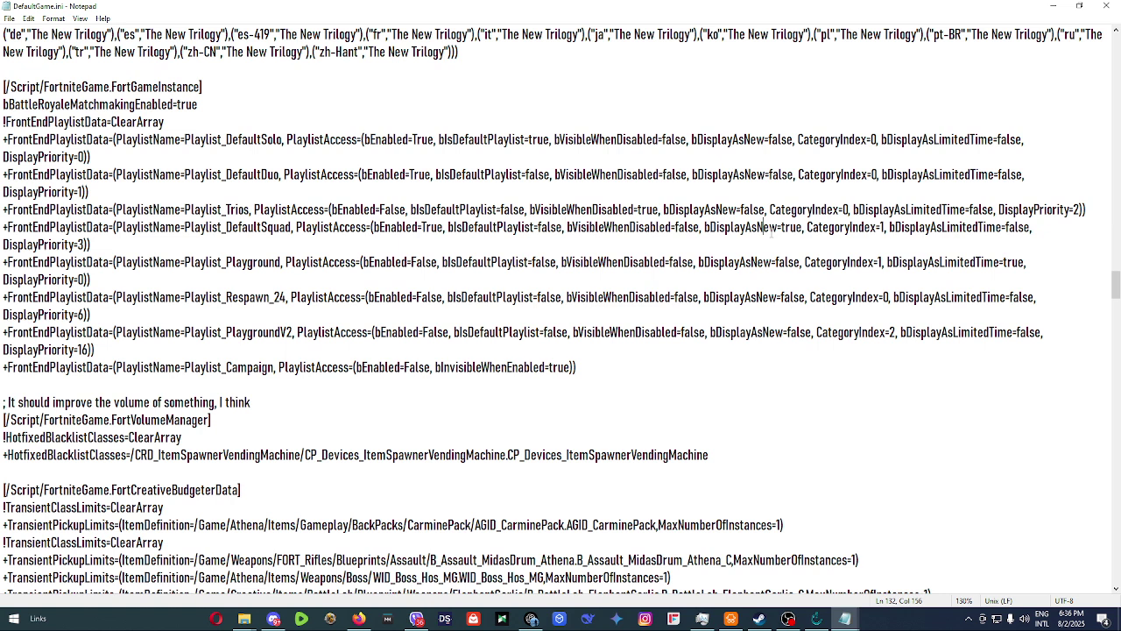
# Set bDisplayAsLimitedTime to true for Playlist_DefaultSolo and save the file
pyautogui.moveTo(996, 138); pyautogui.dragTo(1023, 139)
pyautogui.write('true')
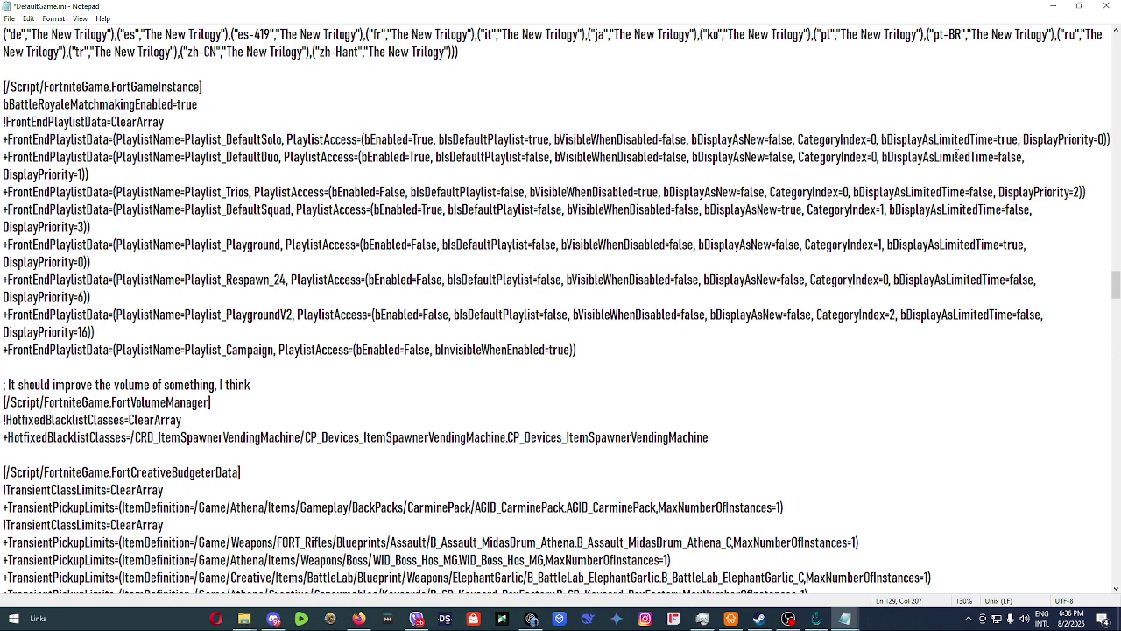
pyautogui.hotkey('ctrl', 's')
# Examine the DisplayPriority values of the Playlist_DefaultDuo and Playlist_Trios entries
pyautogui.click(128, 171)
pyautogui.press('Left')
pyautogui.press('Left')
pyautogui.press('Left')
pyautogui.hotkey('shift', 'Right')
pyautogui.click(1081, 192)
# Set bVisibleWhenDisabled to true for Playlist_Playground
pyautogui.click(670, 244)
pyautogui.hotkey('shift', 'Right')
pyautogui.hotkey('shift', 'Right')
pyautogui.hotkey('shift', 'Right')
pyautogui.hotkey('shift', 'Right')
pyautogui.hotkey('shift', 'Right')
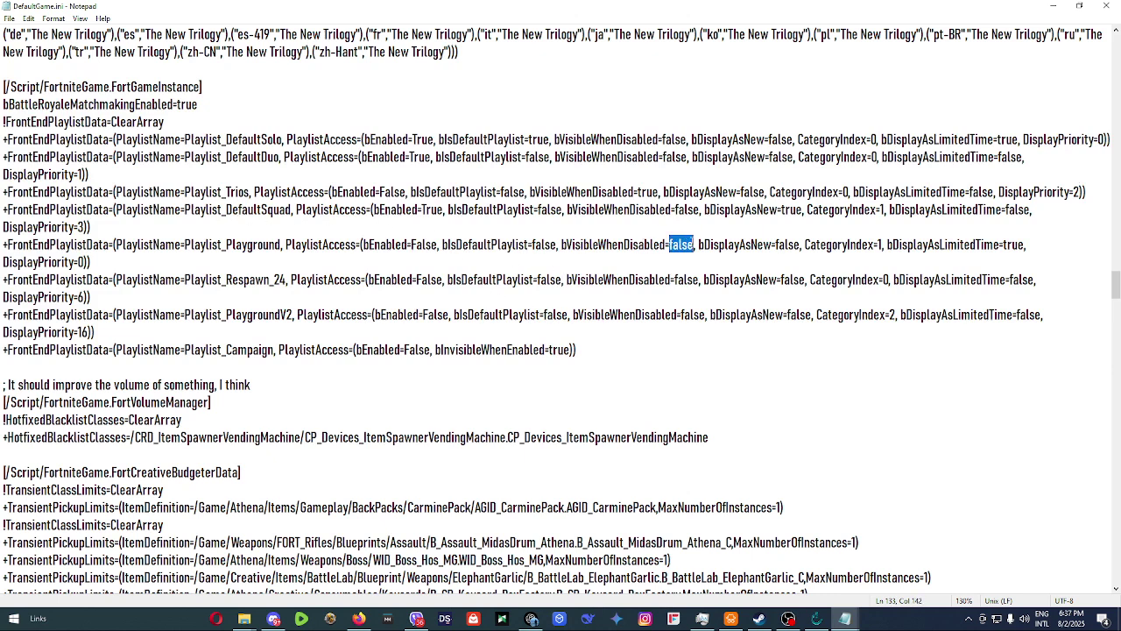
pyautogui.write('true')
# Set bVisibleWhenDisabled to true for Playlist_Respawn_24
pyautogui.click(675, 280)
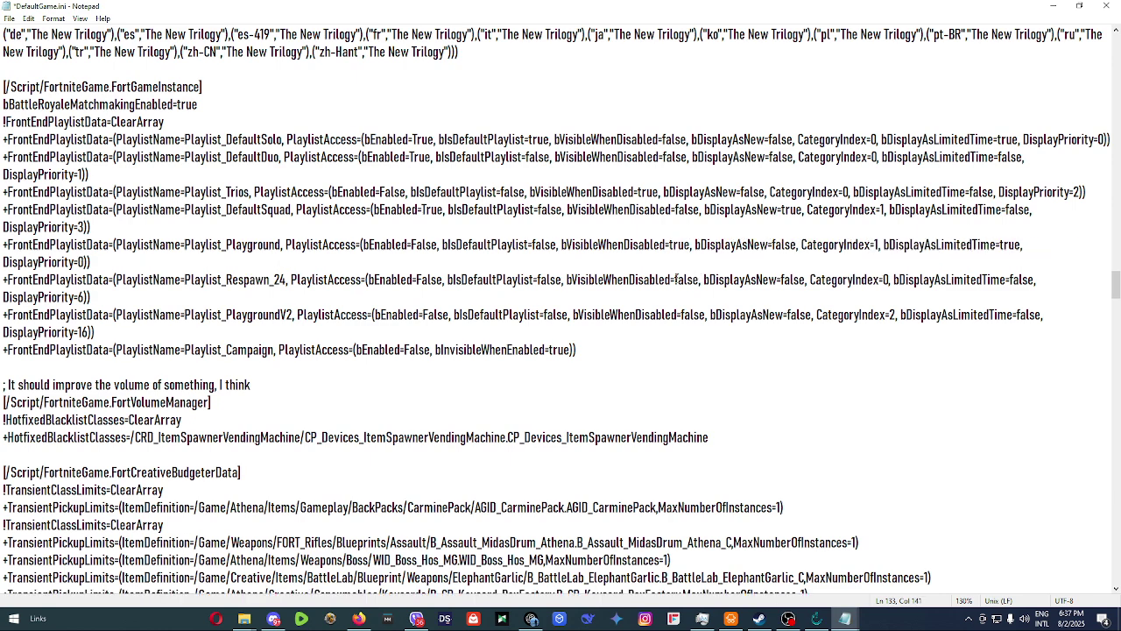
pyautogui.hotkey('shift', 'Right')
pyautogui.hotkey('shift', 'Right')
pyautogui.hotkey('shift', 'Right')
pyautogui.hotkey('shift', 'Right')
pyautogui.hotkey('shift', 'Right')
pyautogui.write('true')
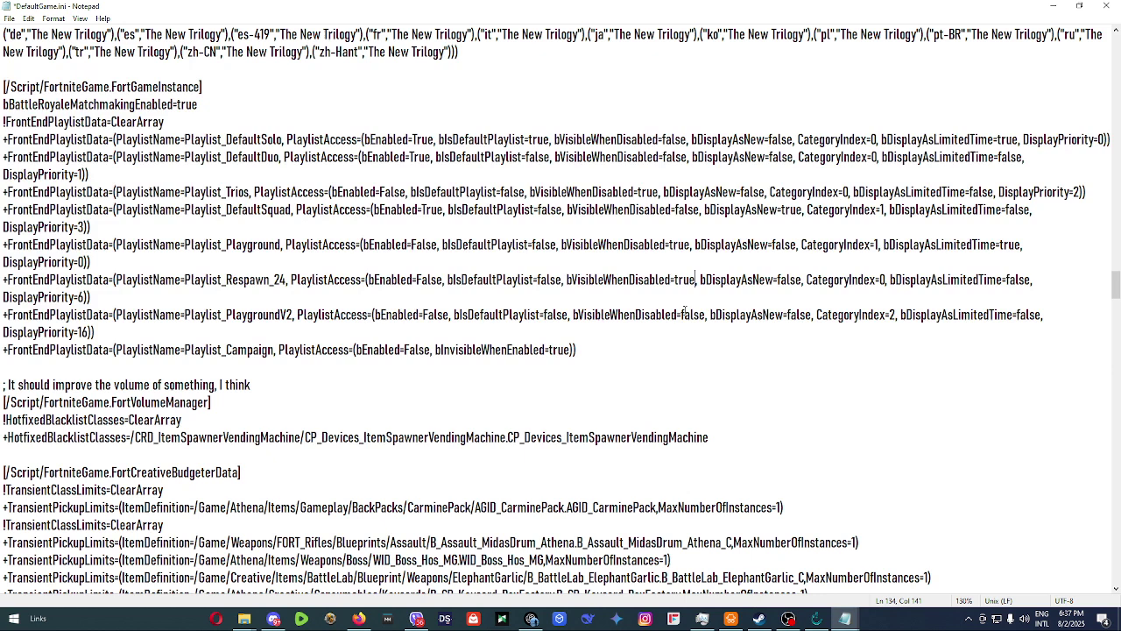
# Set bVisibleWhenDisabled to true for Playlist_PlaygroundV2
pyautogui.click(682, 315)
pyautogui.hotkey('shift', 'Right')
pyautogui.hotkey('shift', 'Right')
pyautogui.hotkey('shift', 'Right')
pyautogui.hotkey('shift', 'Right')
pyautogui.hotkey('shift', 'Right')
pyautogui.write('true')
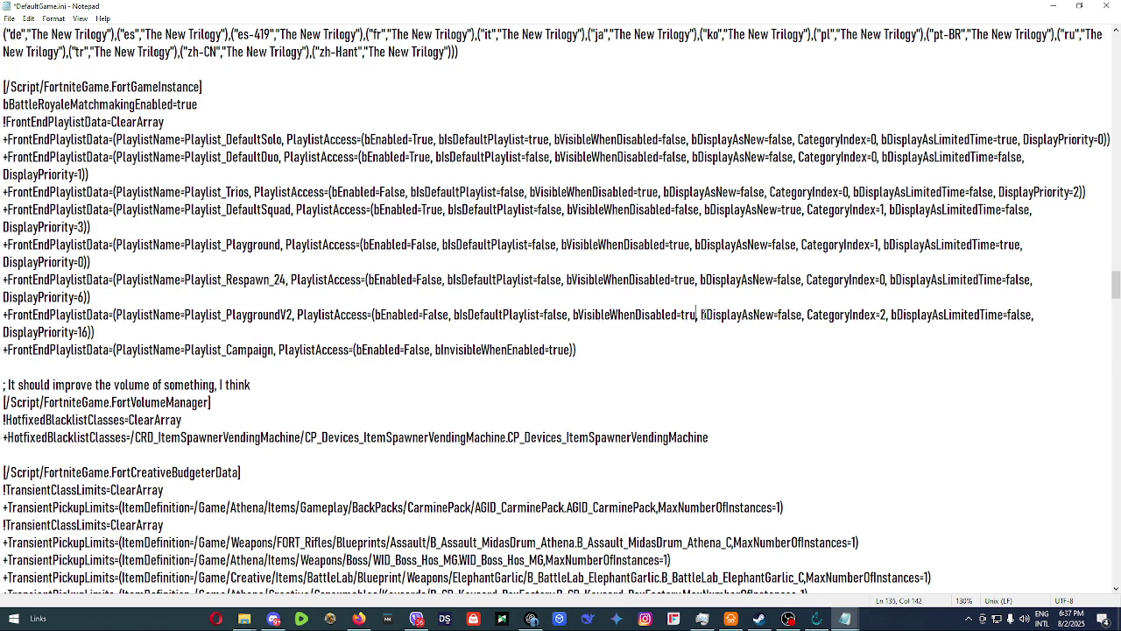
pyautogui.click(404, 350)
pyautogui.hotkey('shift', 'Right')
pyautogui.hotkey('shift', 'Right')
pyautogui.hotkey('shift', 'Right')
pyautogui.hotkey('shift', 'Right')
pyautogui.hotkey('shift', 'Right')
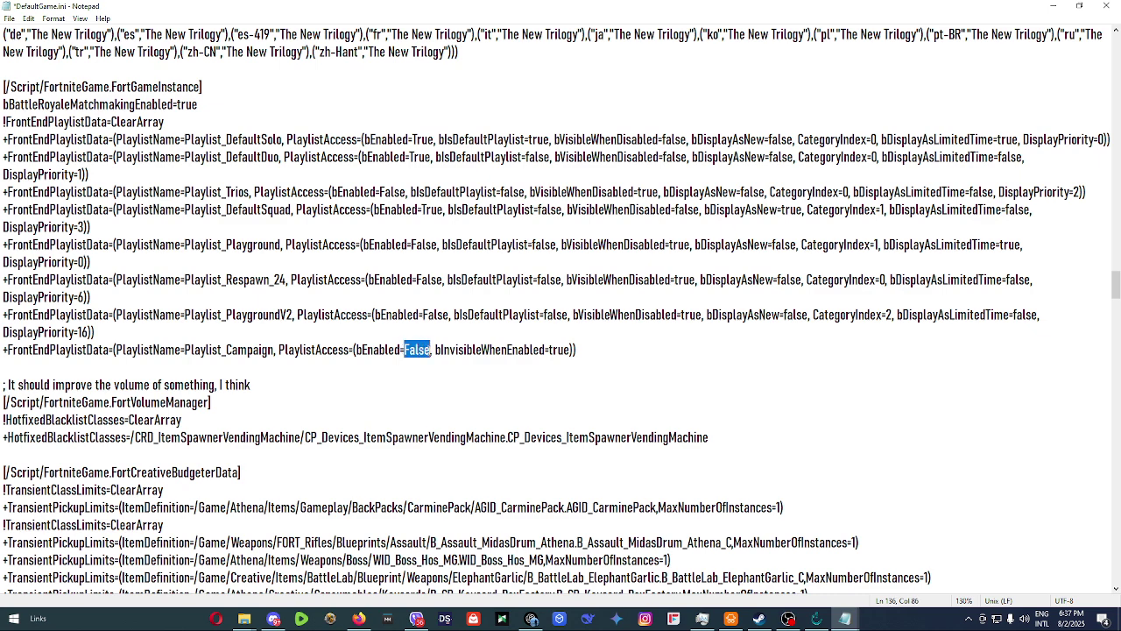
pyautogui.write('t')
pyautogui.hotkey('ctrl', 'z')
pyautogui.click(175, 384)
# Save DefaultGame.ini, look over the Playlist_Campaign line and close the file
pyautogui.hotkey('ctrl', 's')
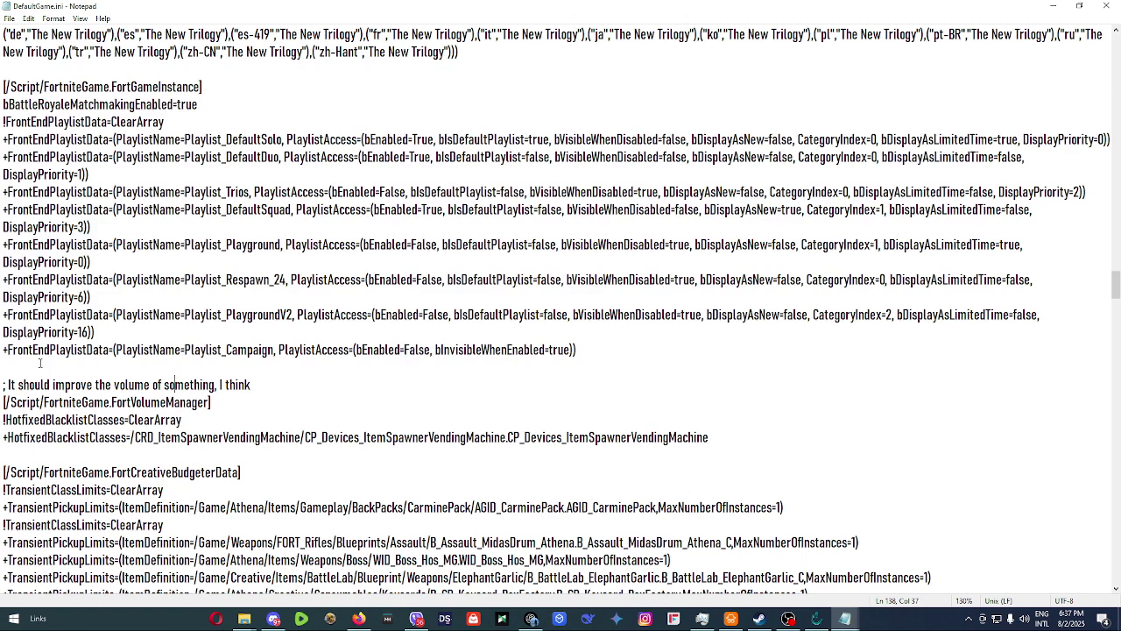
pyautogui.moveTo(42, 349); pyautogui.dragTo(576, 352)
pyautogui.click(560, 368)
pyautogui.scroll(1, 295, 324)
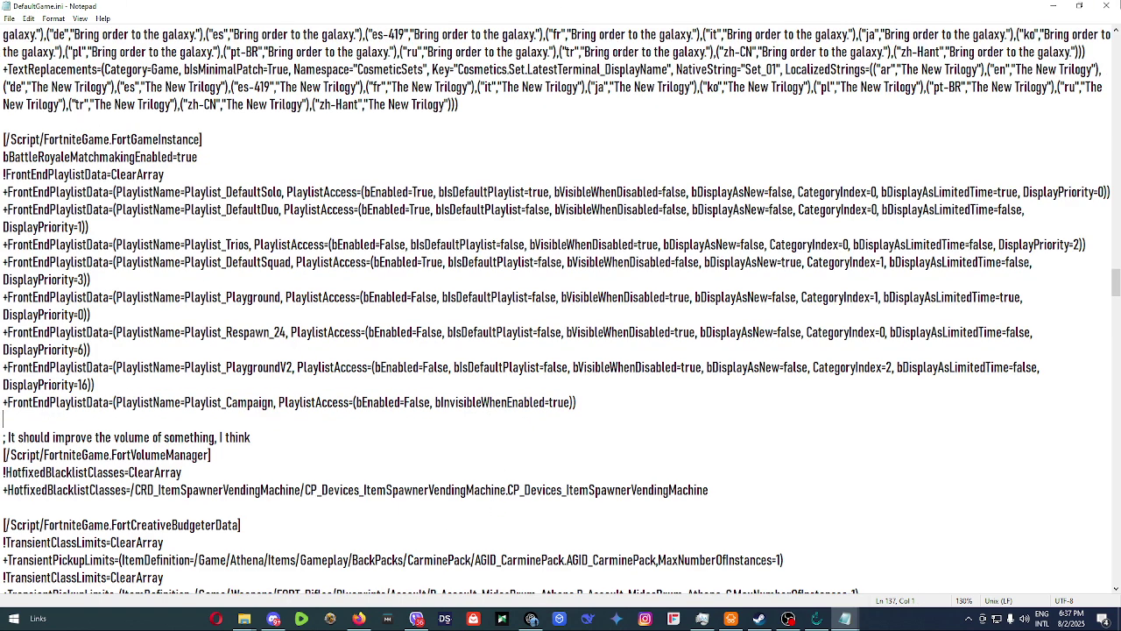
pyautogui.click(1106, 6)
pyautogui.click(436, 410)
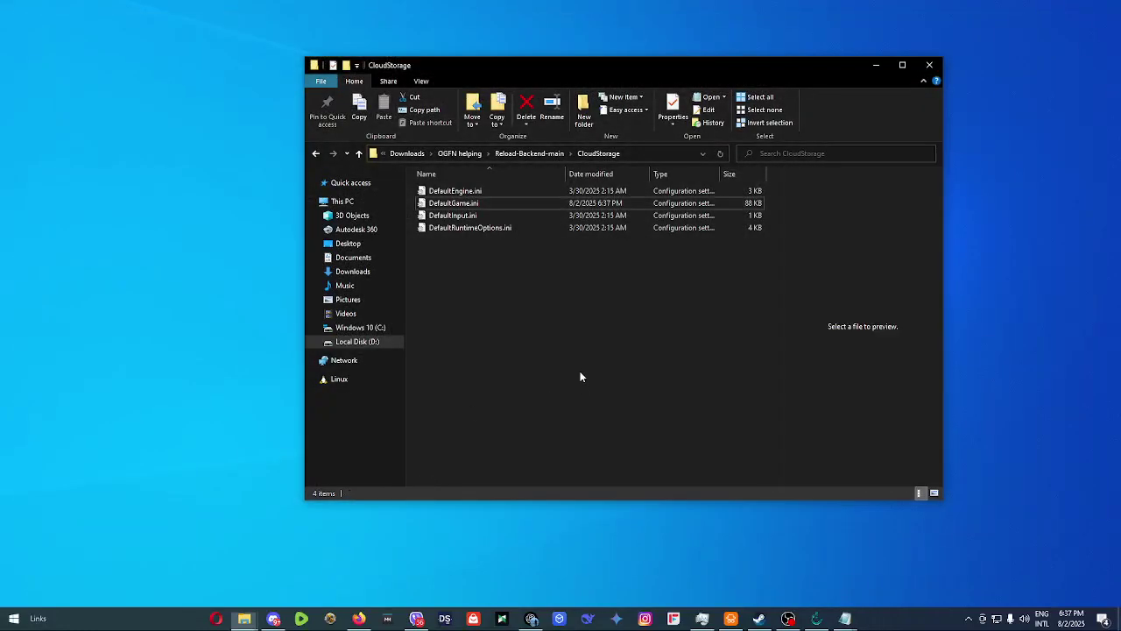
# Run start.bat from the Reload-Backend-main folder to start the backend, and bring up Reboot Launcher
pyautogui.click(537, 154)
pyautogui.doubleClick(449, 477)
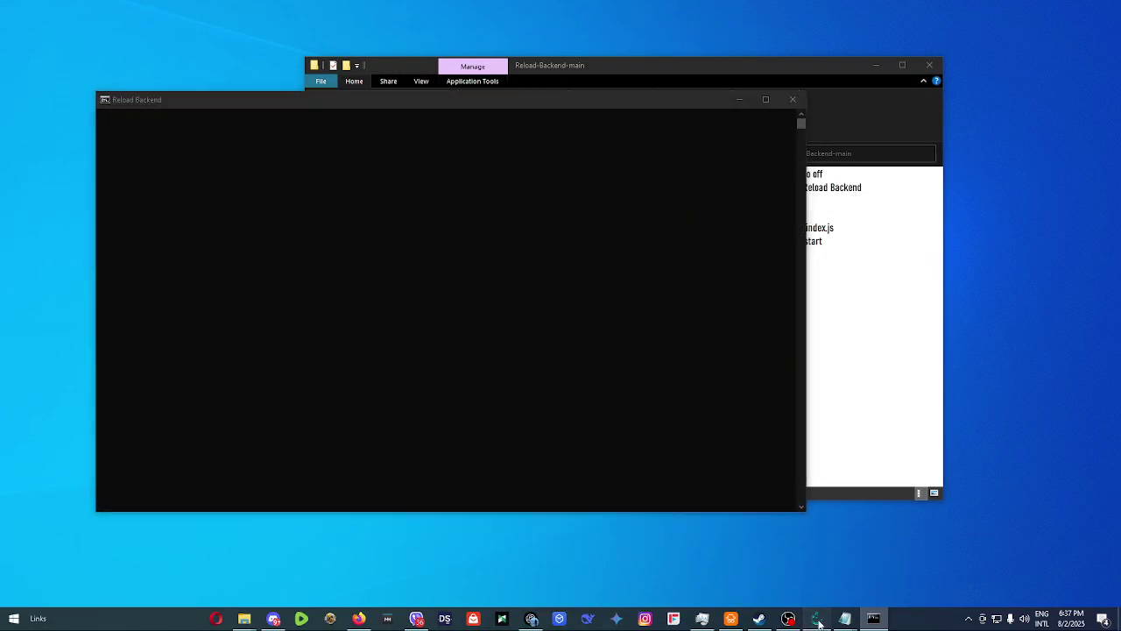
pyautogui.click(816, 619)
pyautogui.moveTo(249, 103); pyautogui.dragTo(156, 14)
pyautogui.click(341, 464)
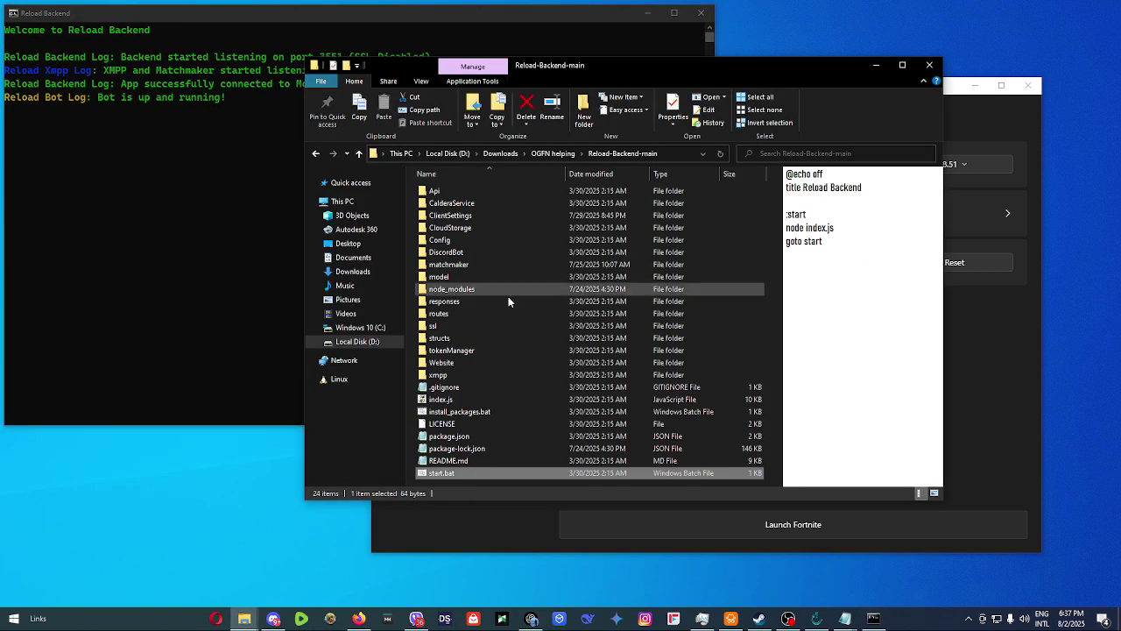
# Open the backend's Config folder and launch Fortnite from Reboot Launcher, ignoring the suggestion to start a game server
pyautogui.doubleClick(460, 244)
pyautogui.click(1022, 367)
pyautogui.click(866, 522)
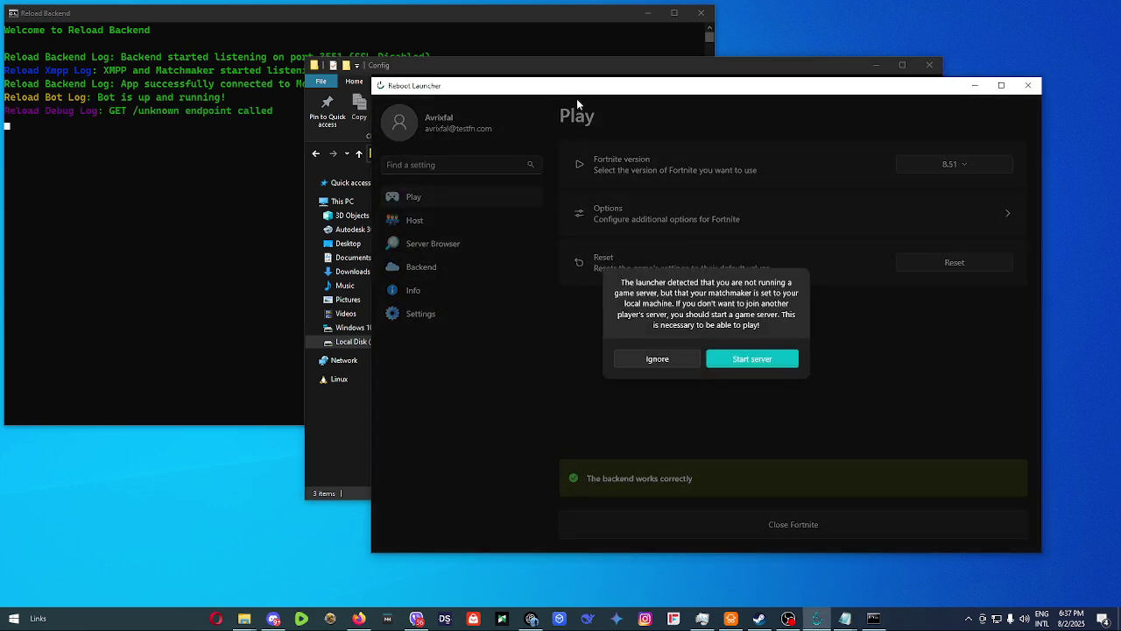
pyautogui.click(673, 356)
# Open config.json from the Config folder in Notepad and examine its gameServerIP entries
pyautogui.click(427, 73)
pyautogui.click(455, 217)
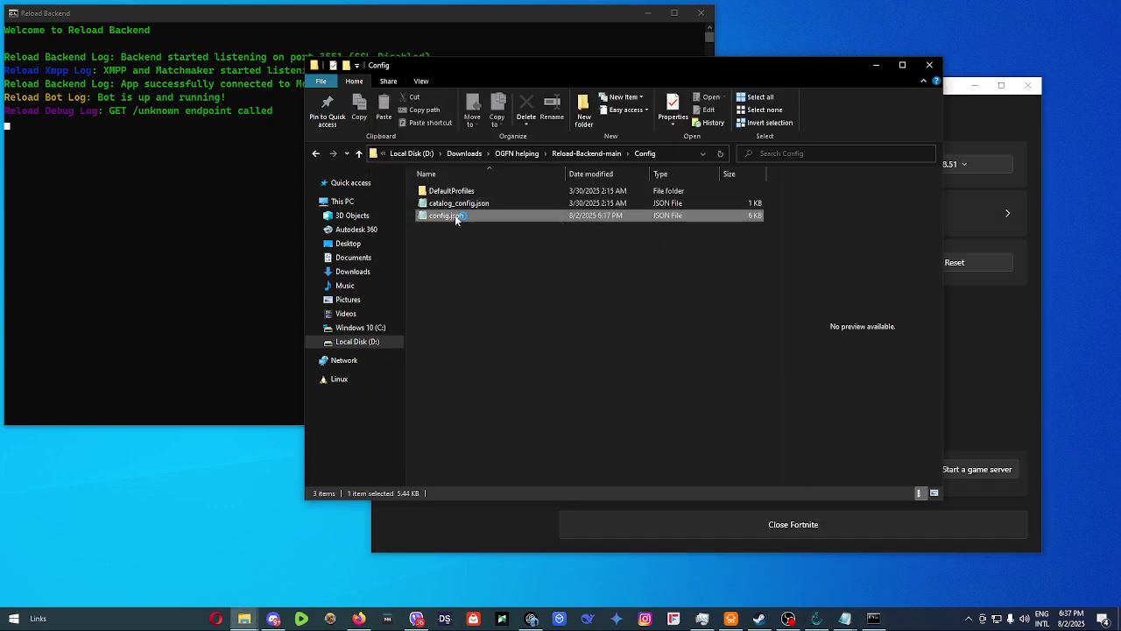
pyautogui.scroll(-10, 439, 256)
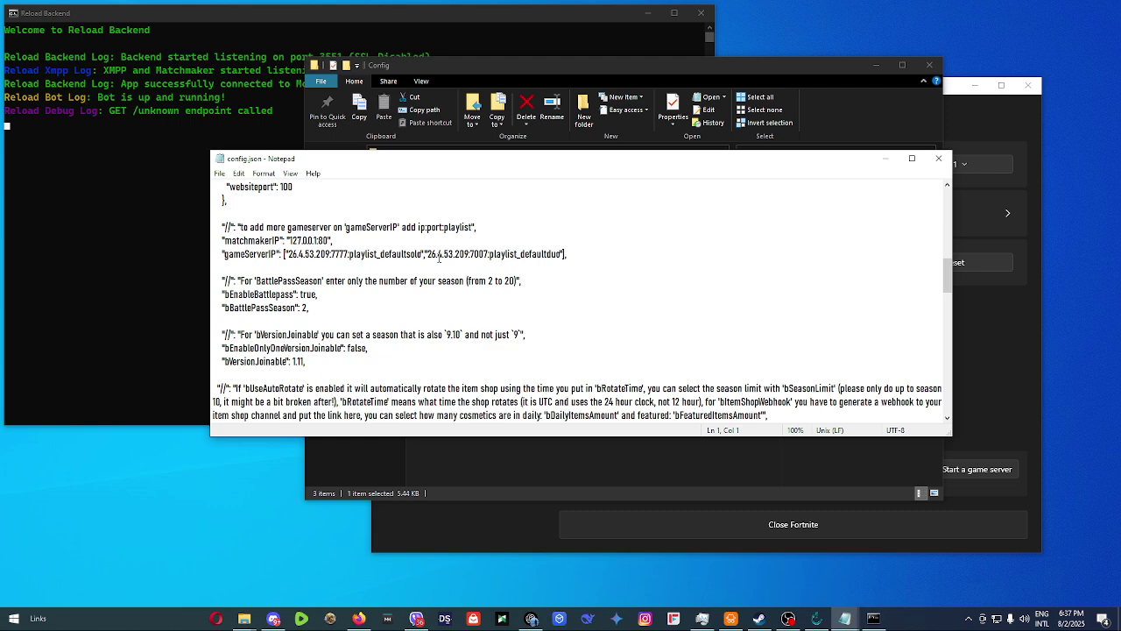
pyautogui.moveTo(266, 255); pyautogui.dragTo(520, 254)
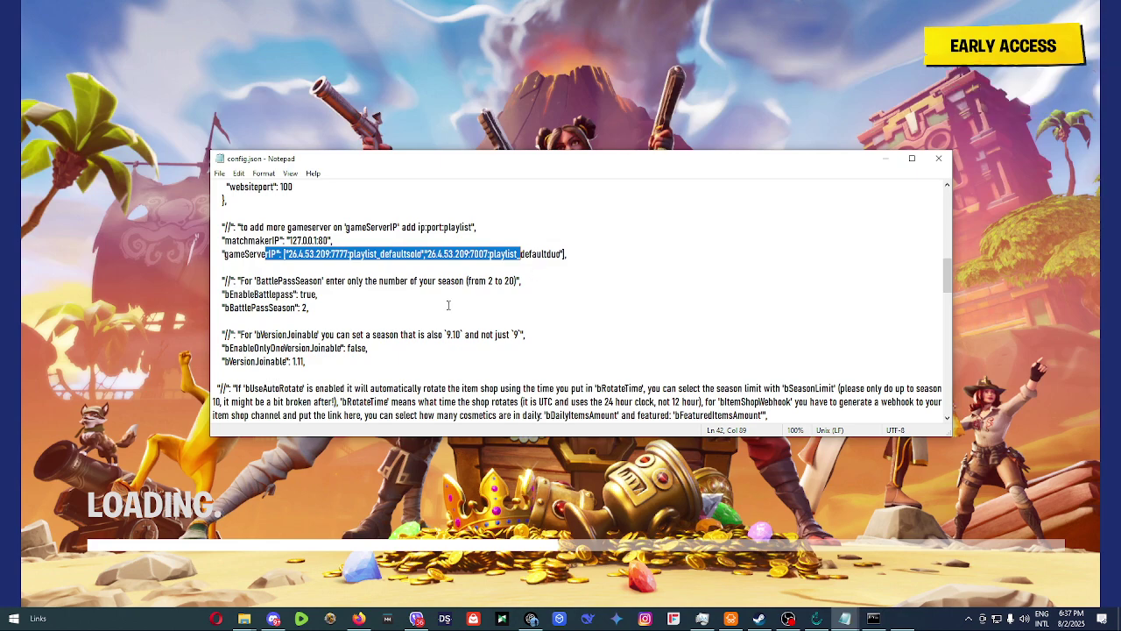
# Minimize config.json and check the startup log in the Reload Backend console while Fortnite loads
pyautogui.click(886, 158)
pyautogui.click(873, 619)
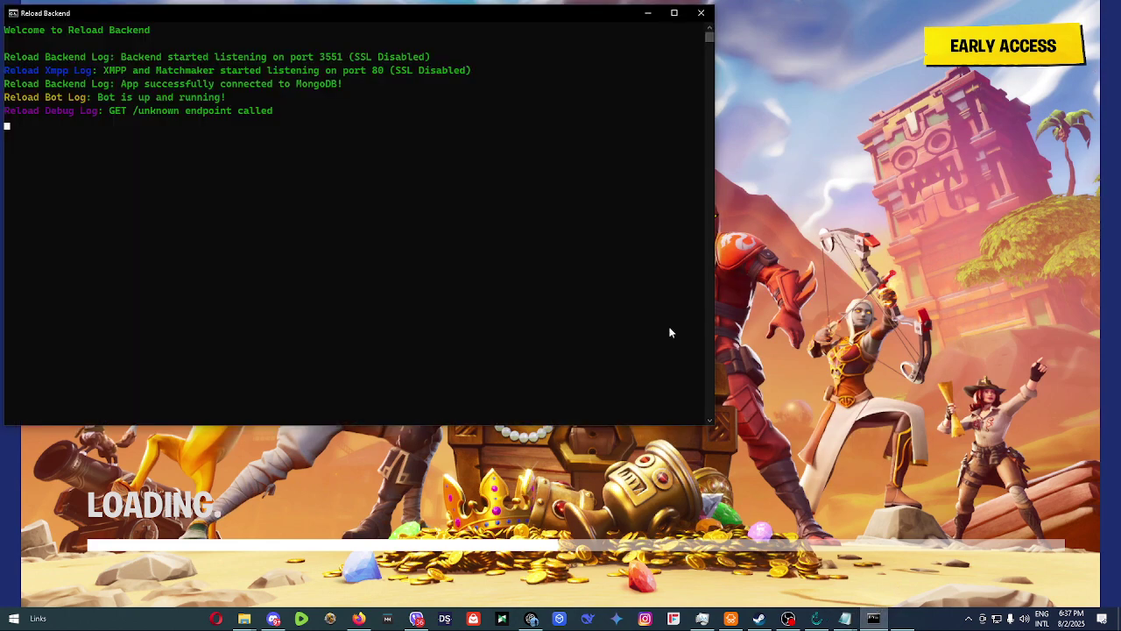
pyautogui.click(648, 14)
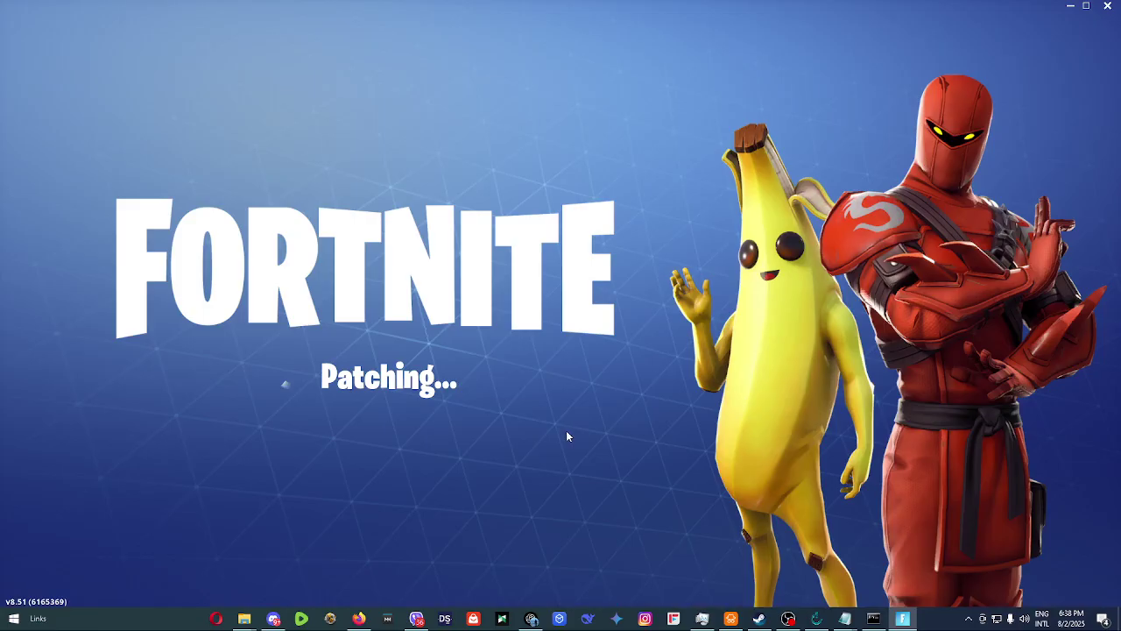
# Check the backend's request log during Fortnite's login and close the in-game Reload Backend notice
pyautogui.click(874, 619)
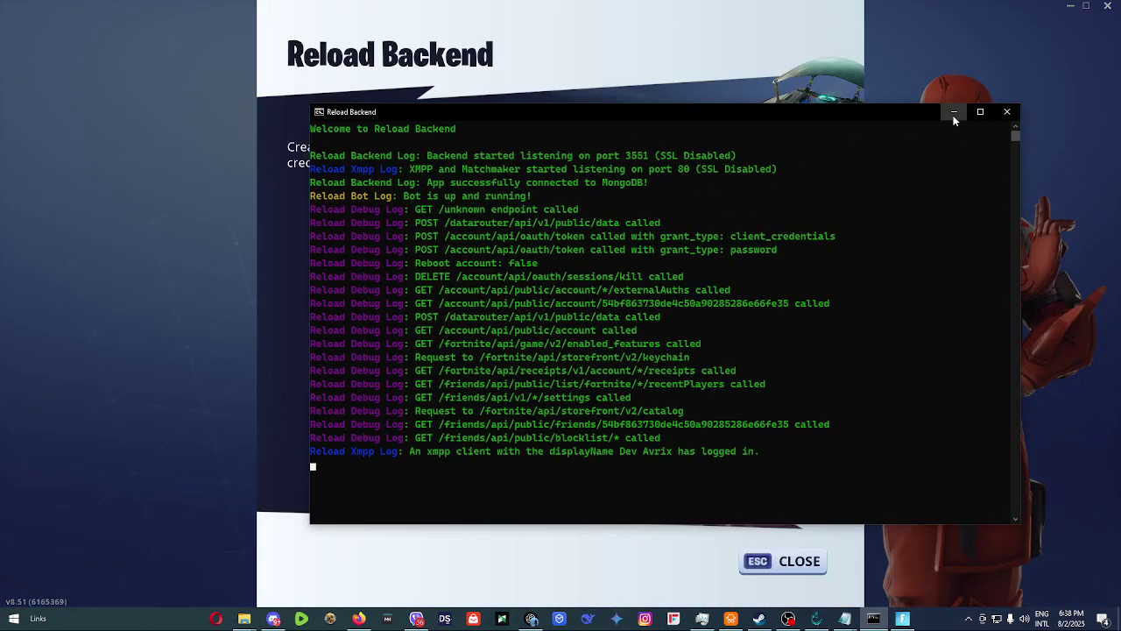
pyautogui.click(955, 112)
pyautogui.click(783, 561)
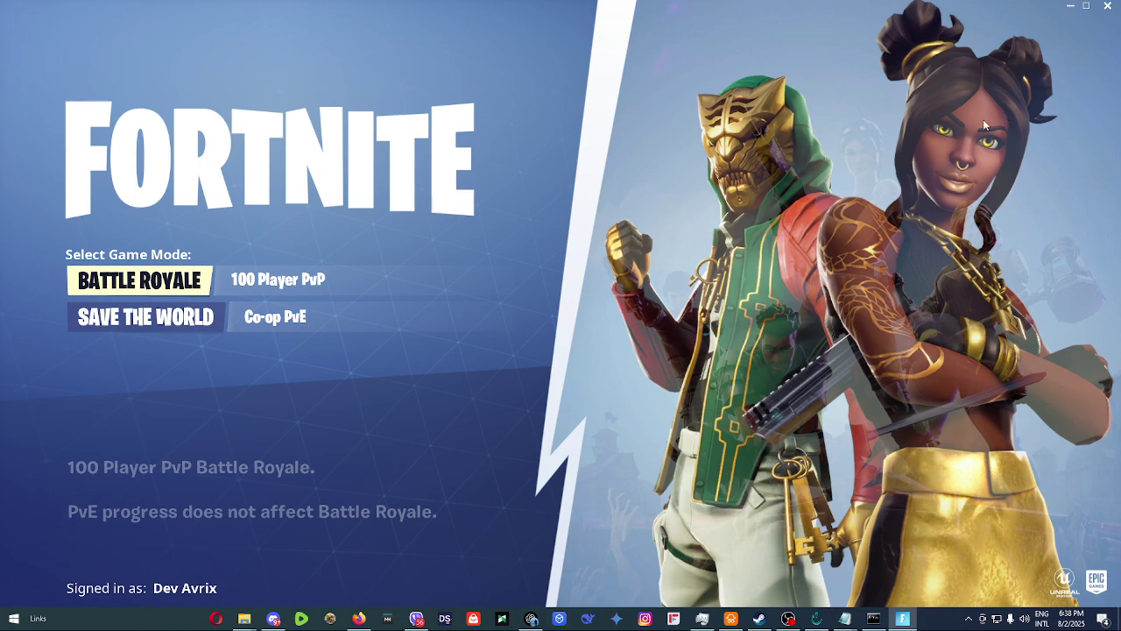
# Bring up the Reload Backend console, examine the XMPP client login line and return to Fortnite
pyautogui.click(875, 618)
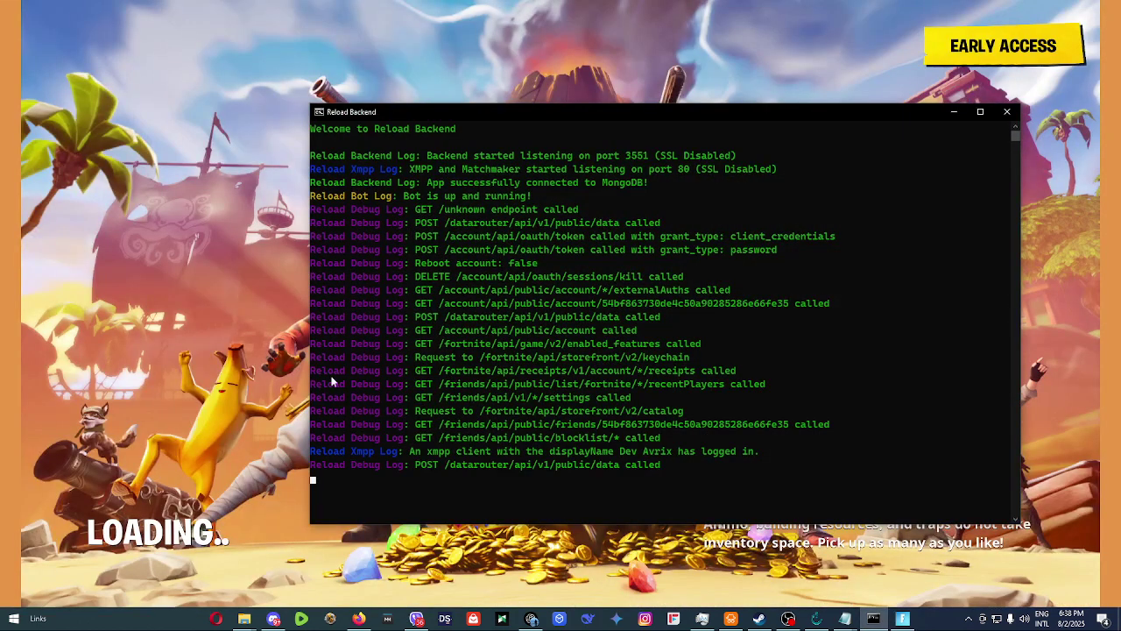
pyautogui.moveTo(683, 105); pyautogui.dragTo(683, 93)
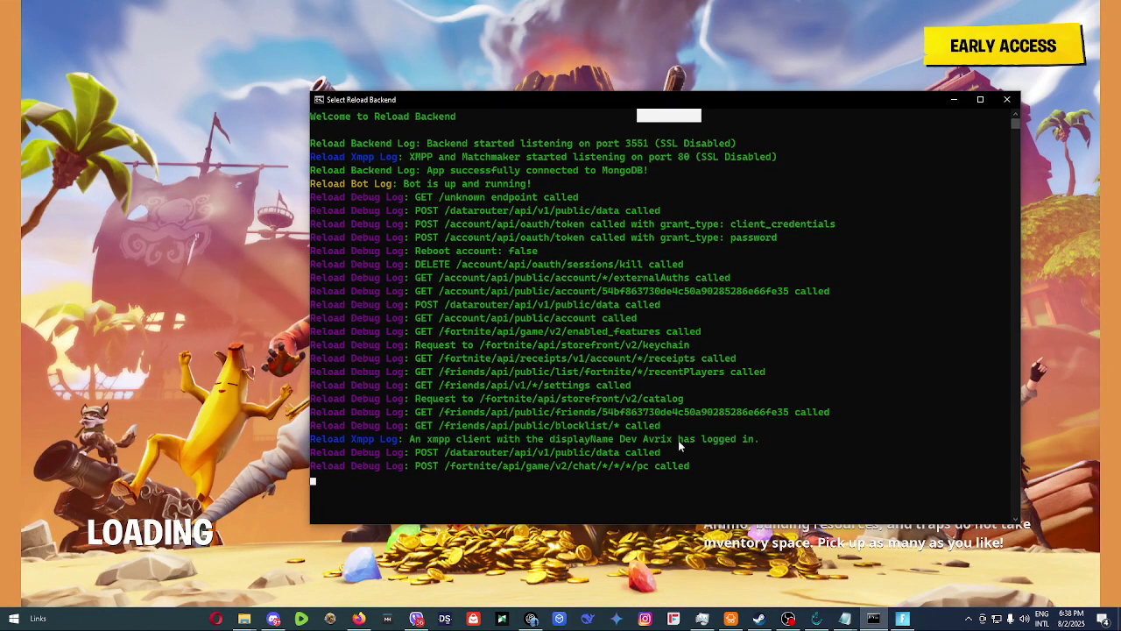
pyautogui.moveTo(760, 440); pyautogui.dragTo(315, 442)
pyautogui.click(954, 99)
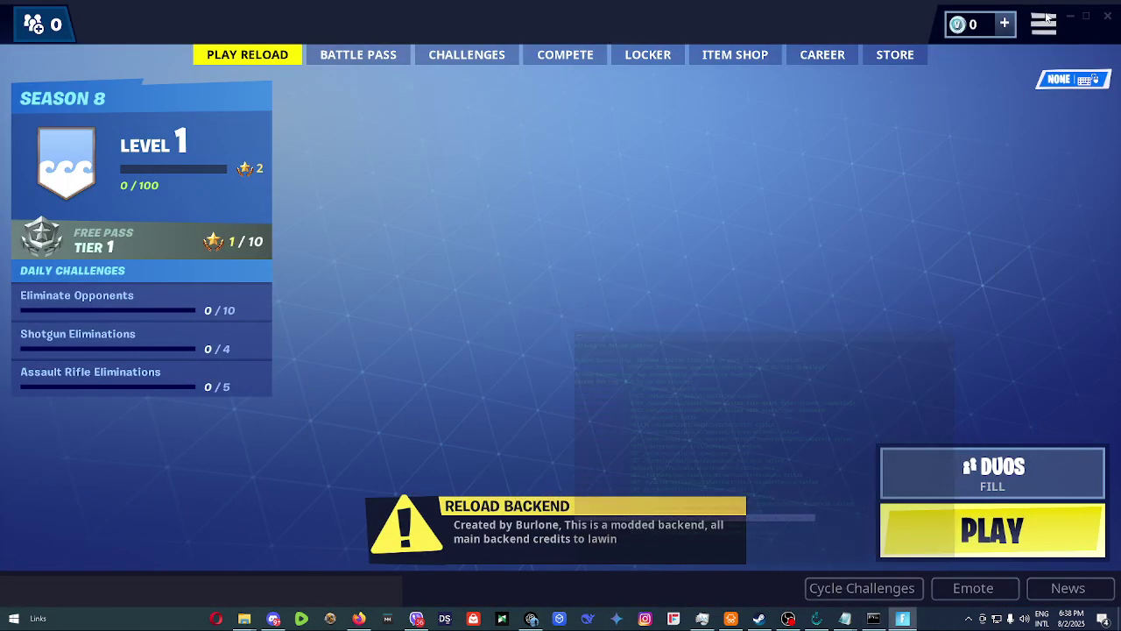
# Open Fortnite's settings, view the Audio page and return to the lobby
pyautogui.click(1043, 24)
pyautogui.click(1042, 71)
pyautogui.press('e')
pyautogui.press('e')
pyautogui.press('e')
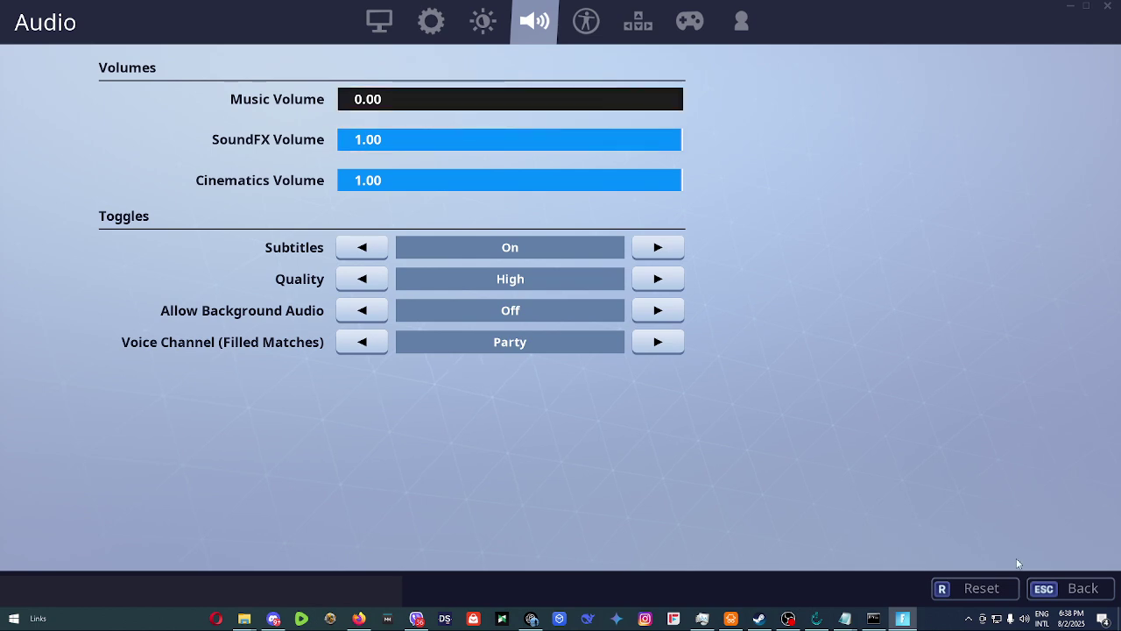
pyautogui.press('Escape')
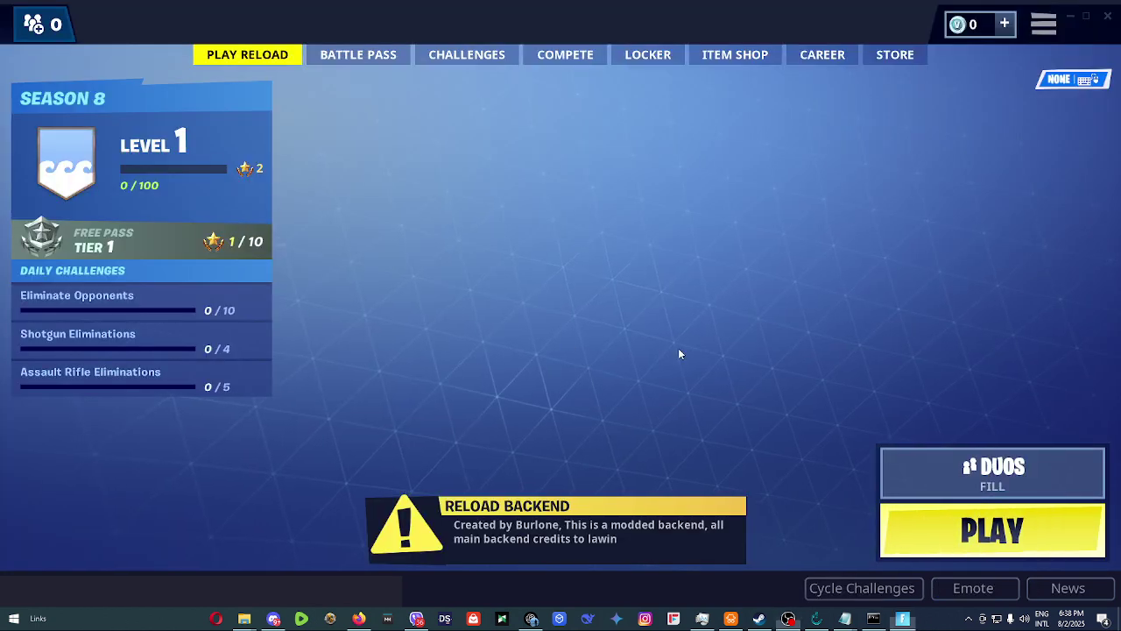
# Browse the lobby's Locker and Item Shop pages and return to the Play Reload lobby
pyautogui.press('e')
pyautogui.press('e')
pyautogui.press('e')
pyautogui.press('e')
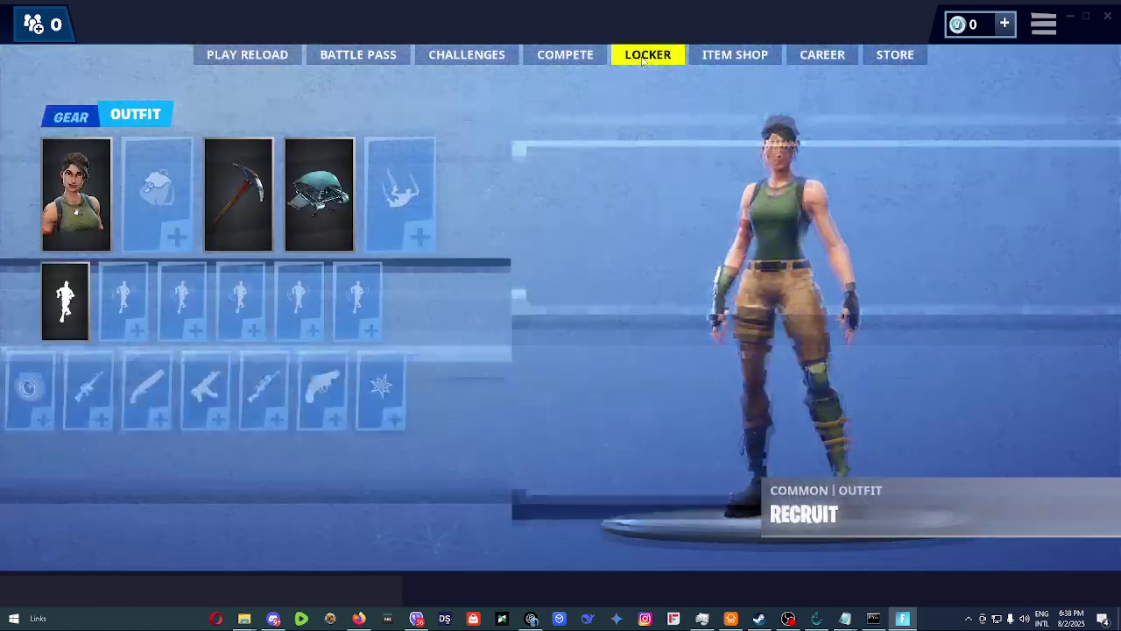
pyautogui.press('Escape')
pyautogui.press('e')
pyautogui.press('e')
pyautogui.press('Escape')
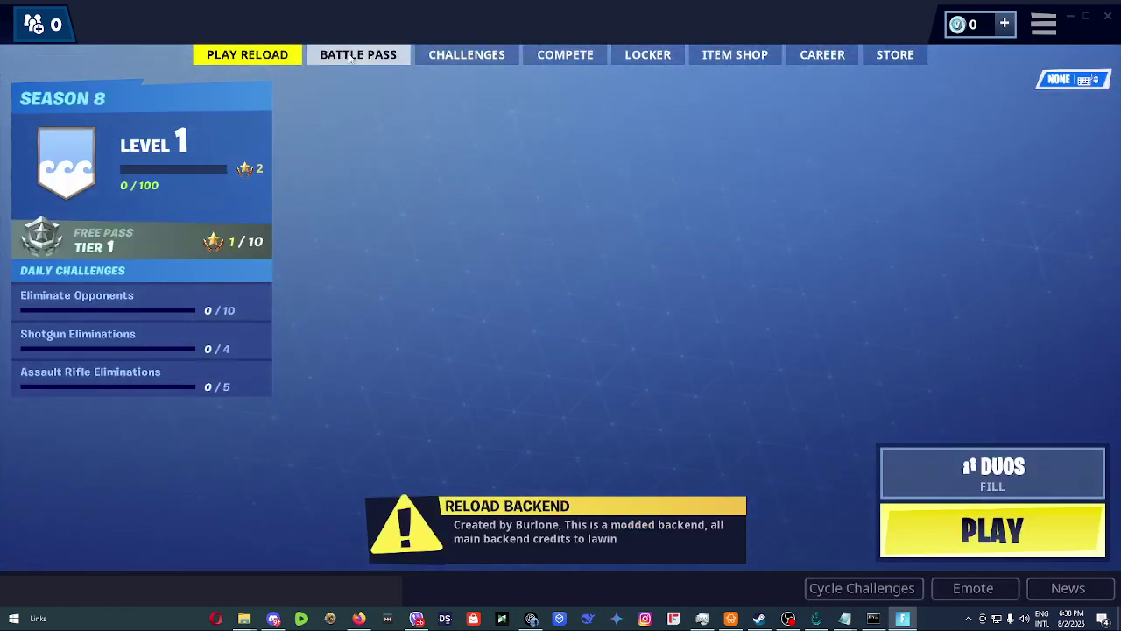
pyautogui.press('e')
pyautogui.press('e')
pyautogui.press('e')
pyautogui.press('e')
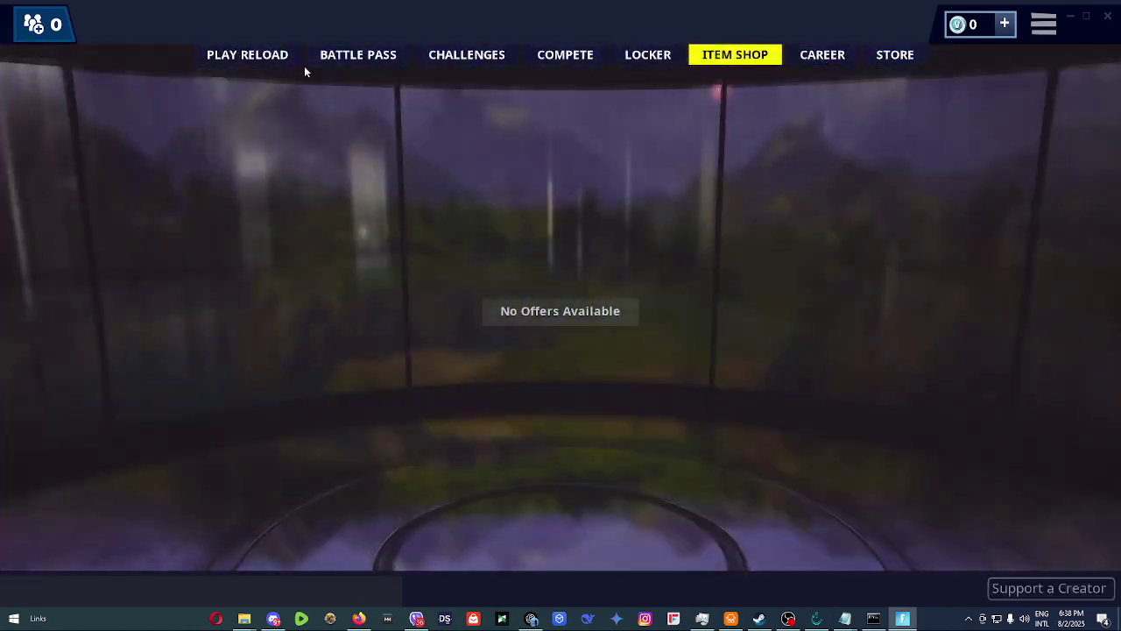
pyautogui.press('Escape')
# View the Playground mode in the game mode selection and accept Team Rumble as the game mode
pyautogui.click(1028, 462)
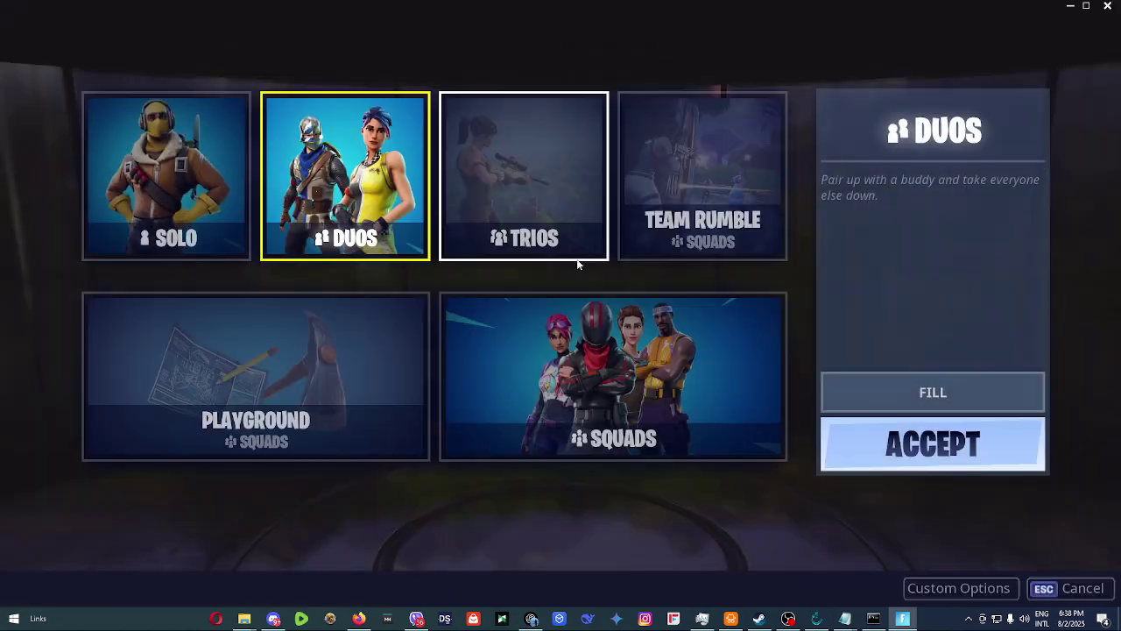
pyautogui.click(343, 394)
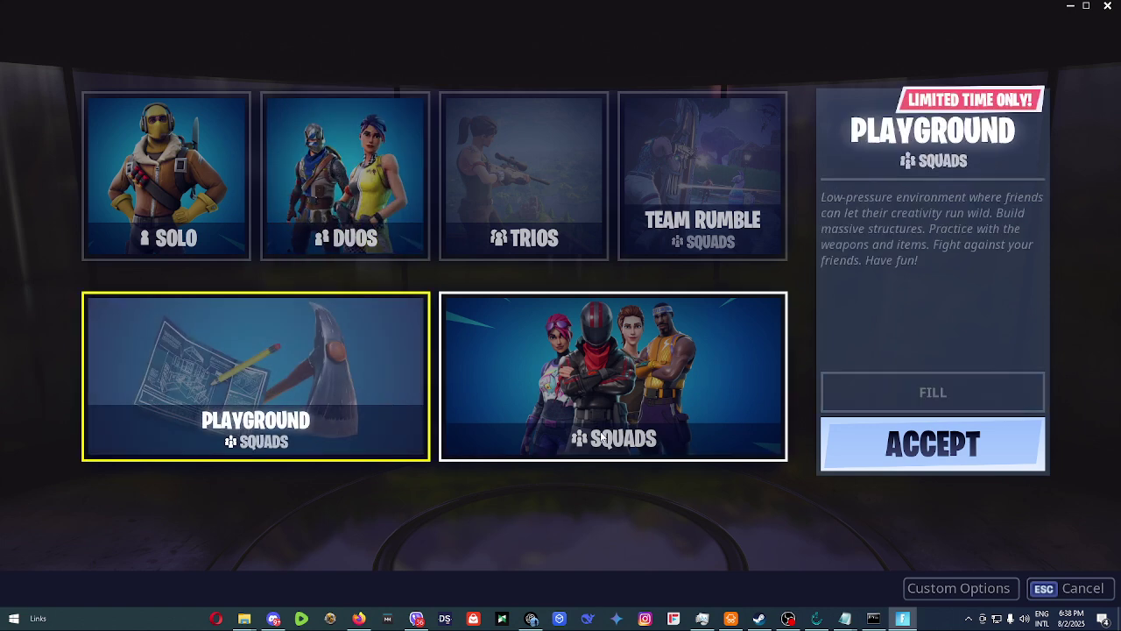
pyautogui.click(736, 247)
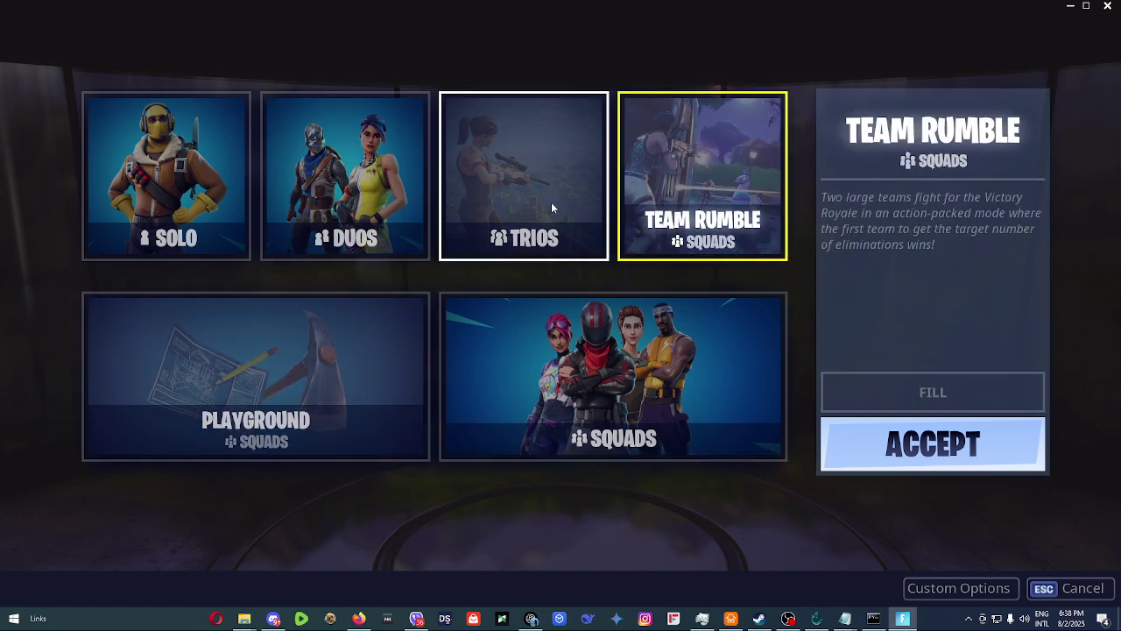
pyautogui.click(933, 445)
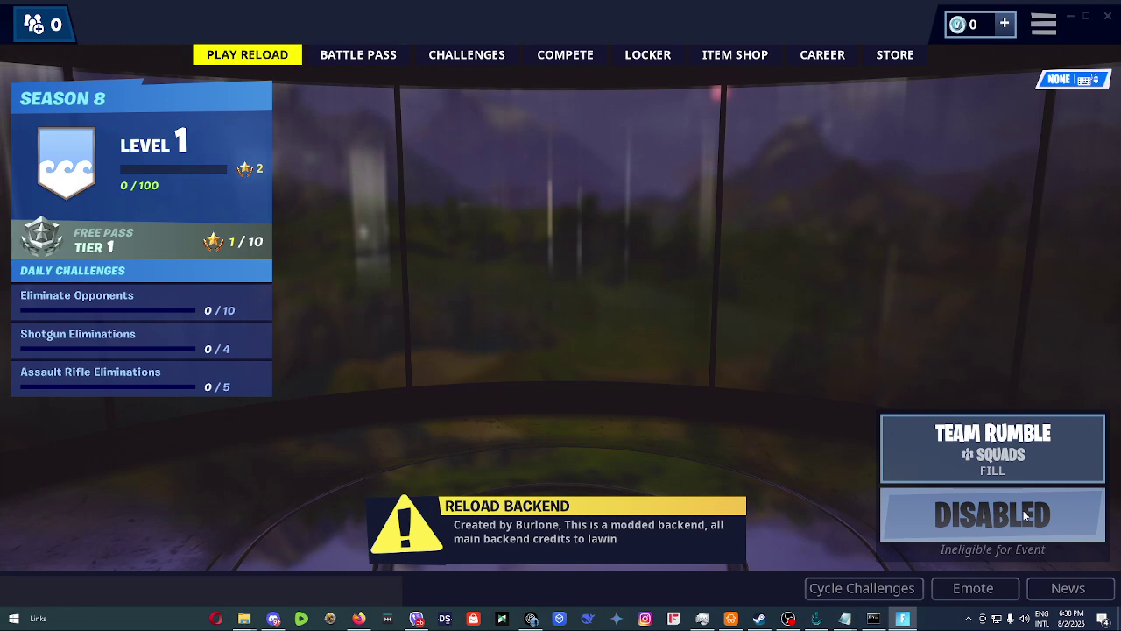
# Reopen the game mode selection and compare the Solo, Duos, Trios and Squads entries, dismissing the connection error
pyautogui.click(889, 464)
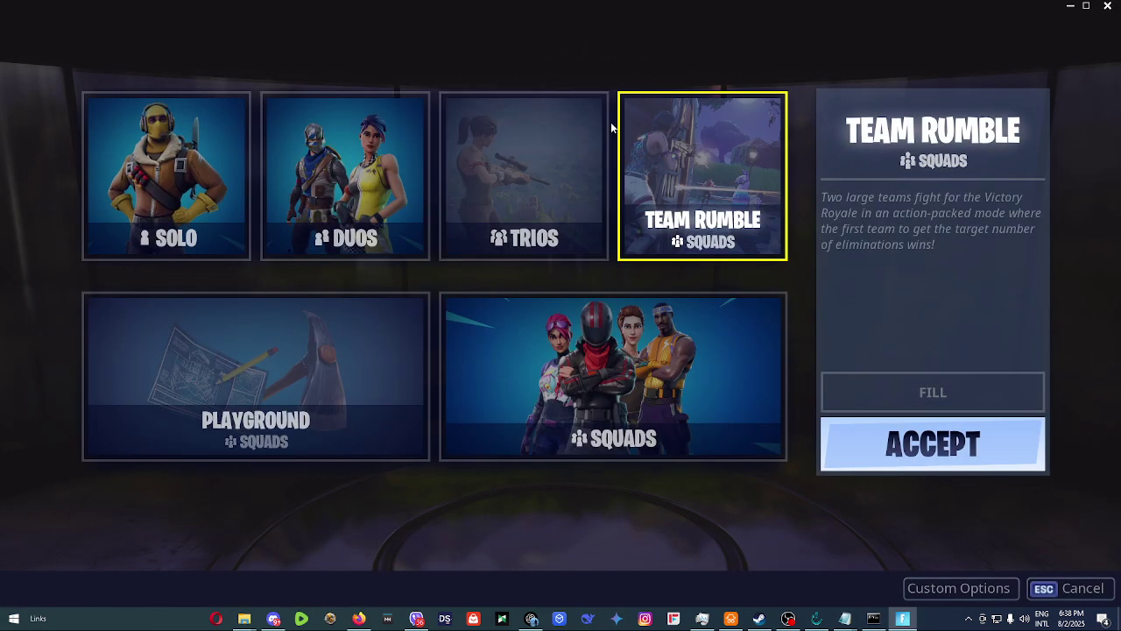
pyautogui.click(527, 166)
pyautogui.click(643, 350)
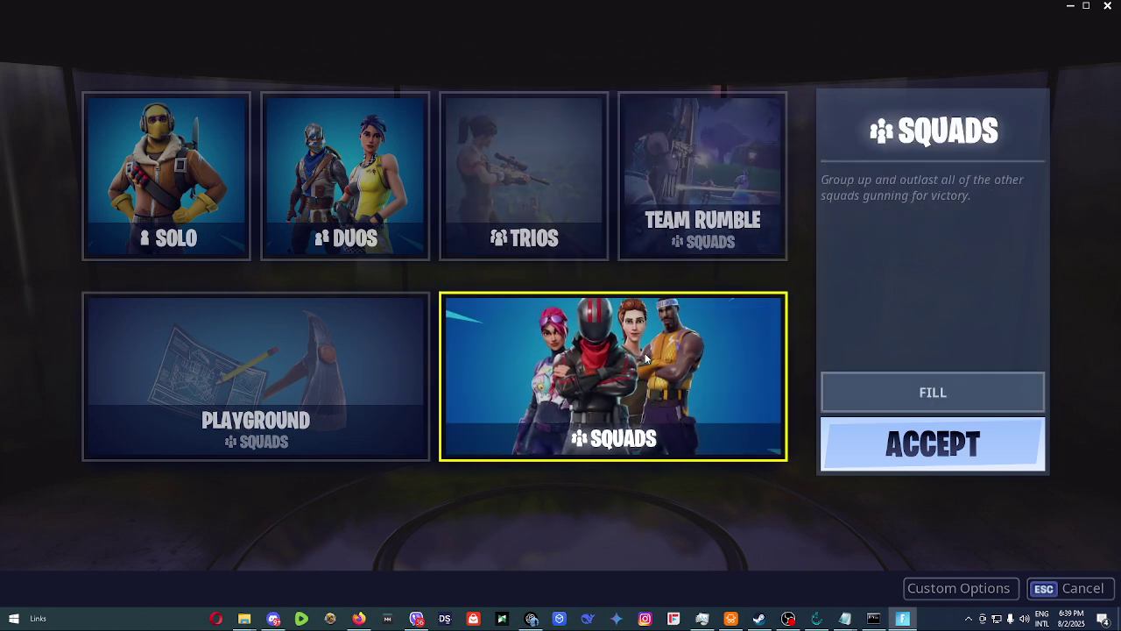
pyautogui.click(346, 175)
pyautogui.click(248, 177)
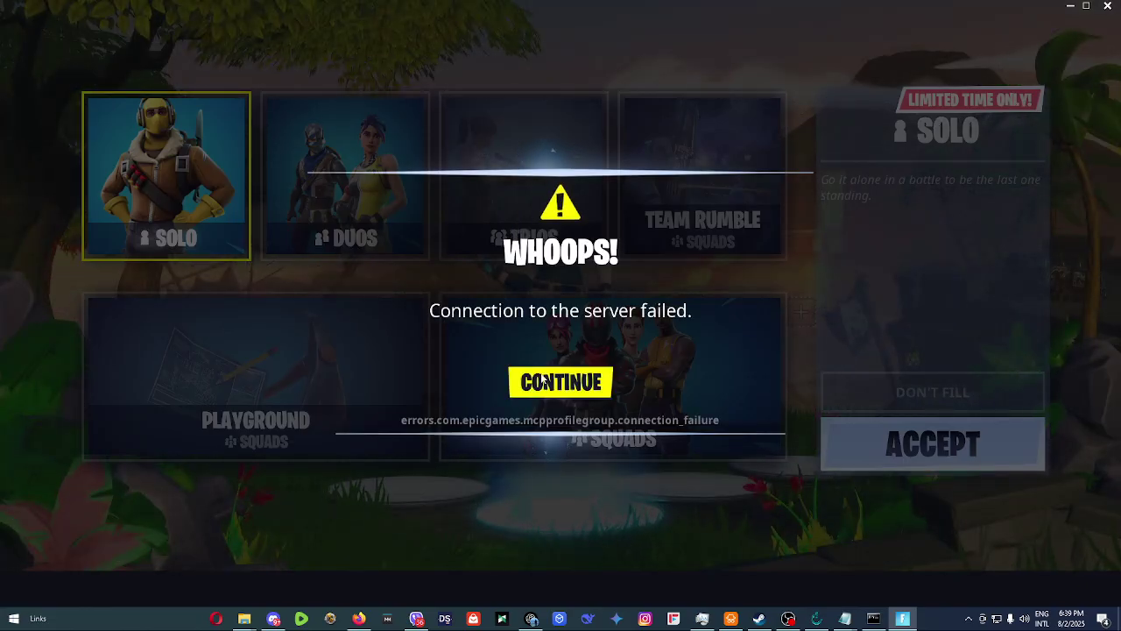
pyautogui.click(560, 380)
pyautogui.click(346, 175)
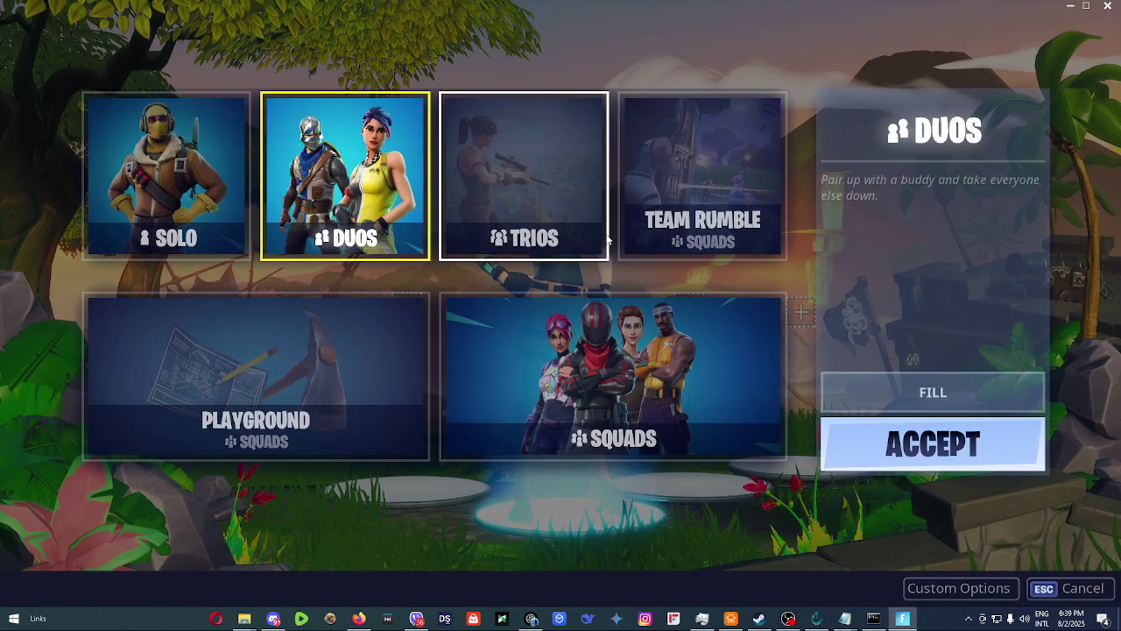
pyautogui.click(524, 175)
pyautogui.click(367, 201)
pyautogui.click(166, 175)
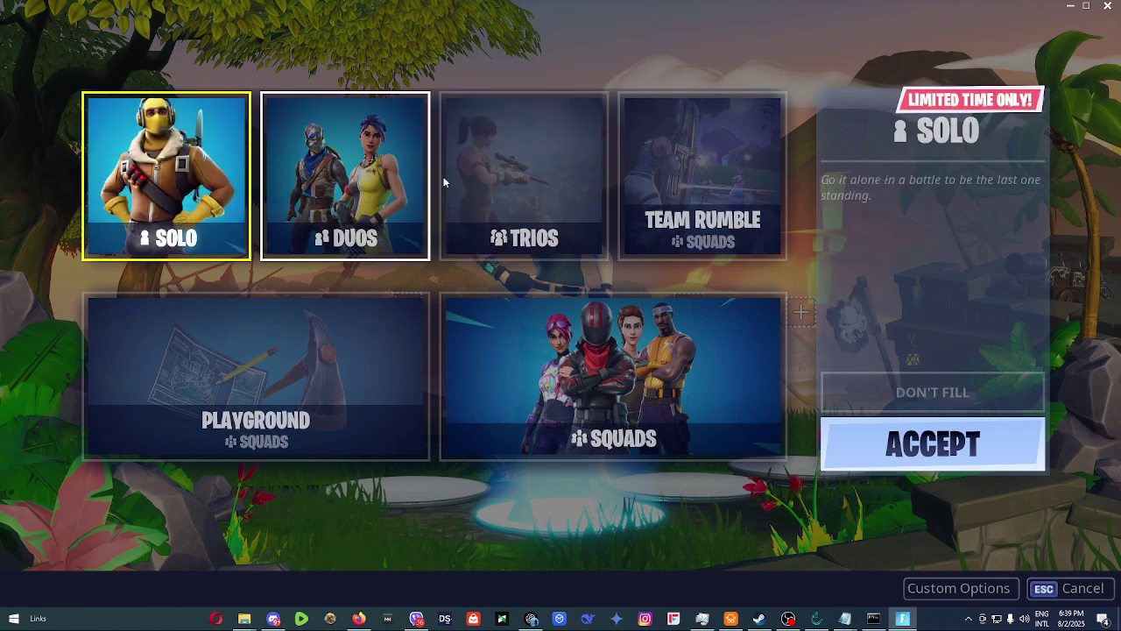
pyautogui.click(490, 210)
# Accept Squads as the game mode and try to start a match, dismissing the matchmaking error
pyautogui.click(533, 345)
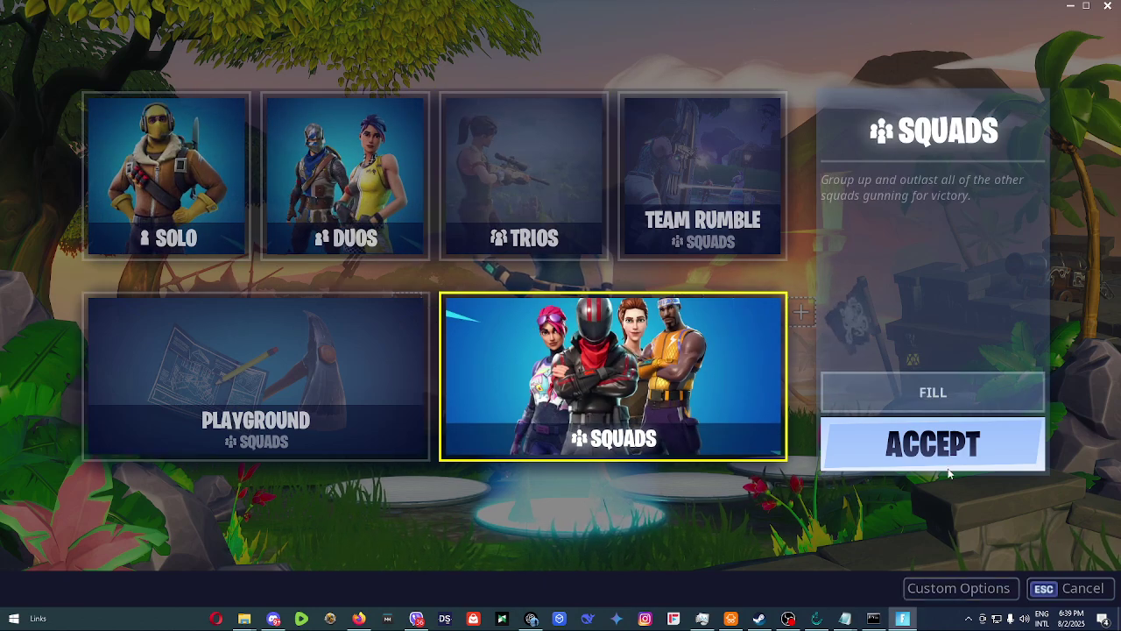
pyautogui.click(946, 466)
pyautogui.click(1023, 543)
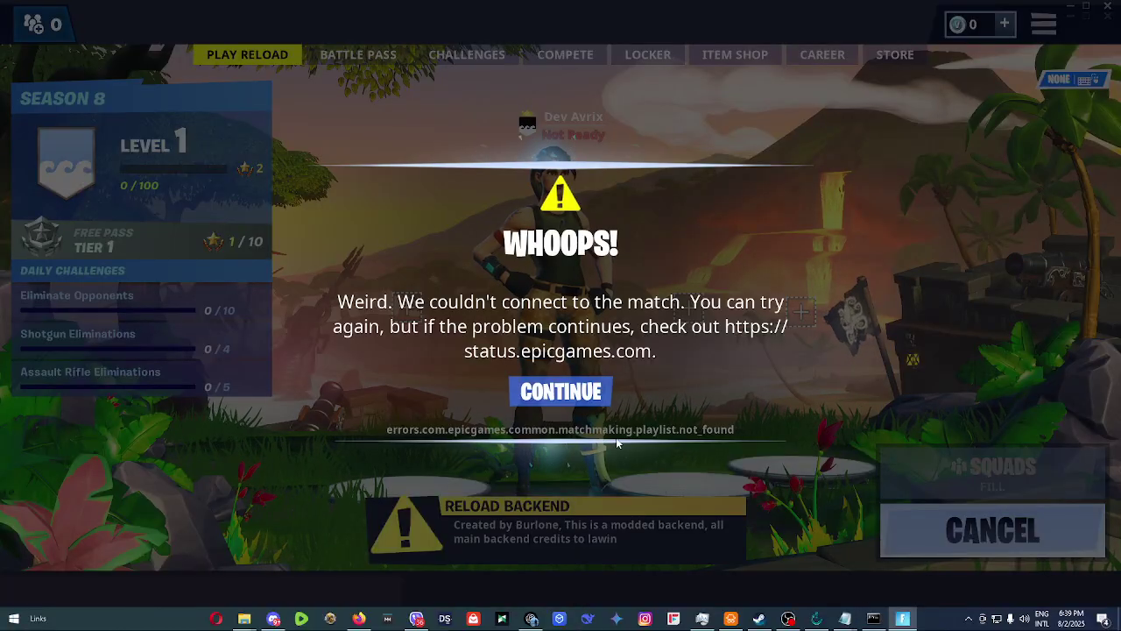
pyautogui.click(561, 392)
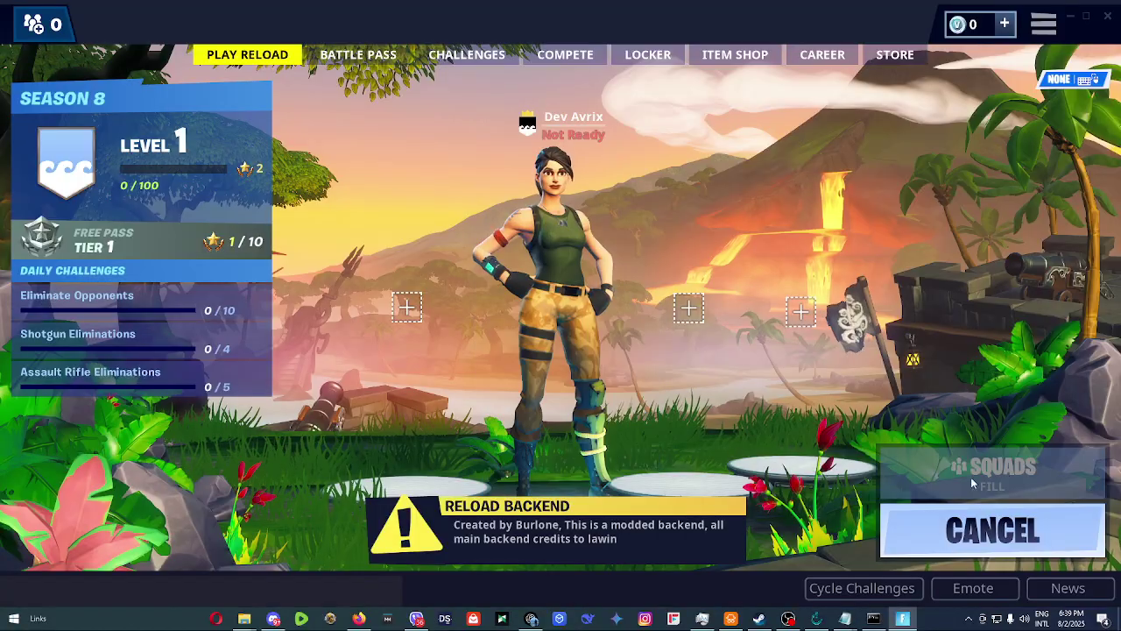
# Set the game mode to Duos, start matchmaking and cancel the search
pyautogui.click(971, 477)
pyautogui.click(419, 178)
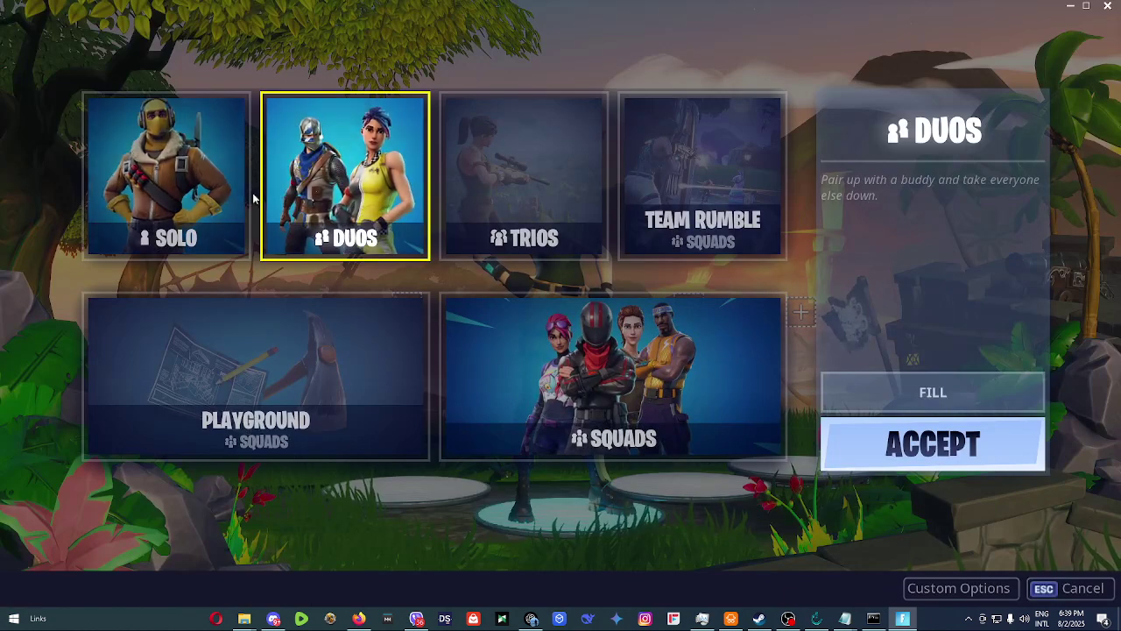
pyautogui.click(219, 184)
pyautogui.click(351, 184)
pyautogui.click(933, 444)
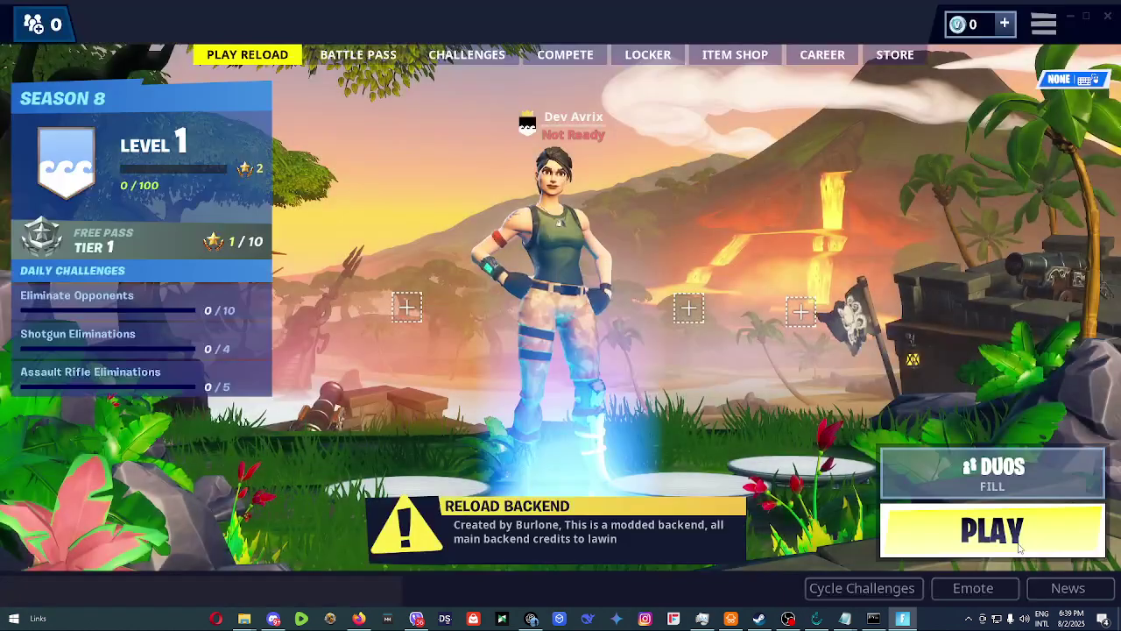
pyautogui.click(1008, 516)
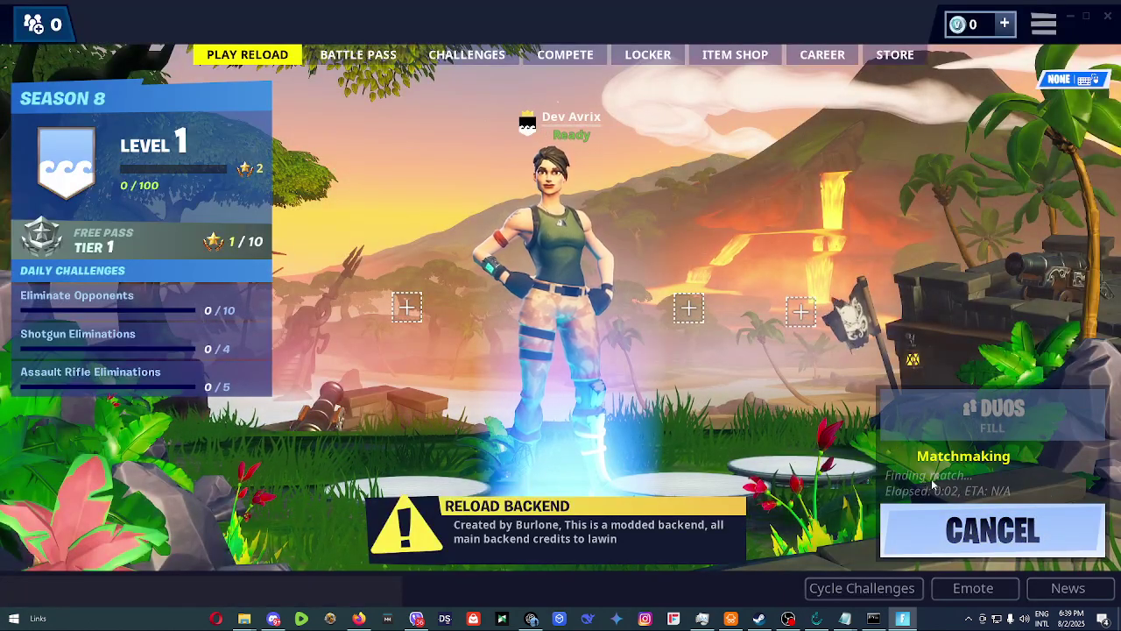
pyautogui.click(981, 528)
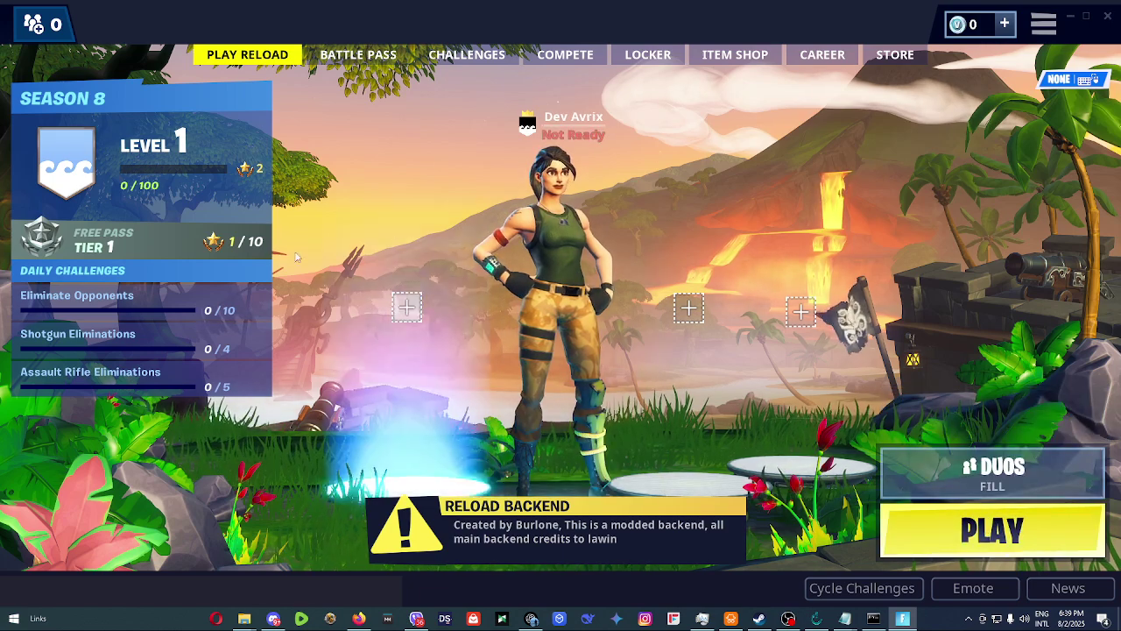